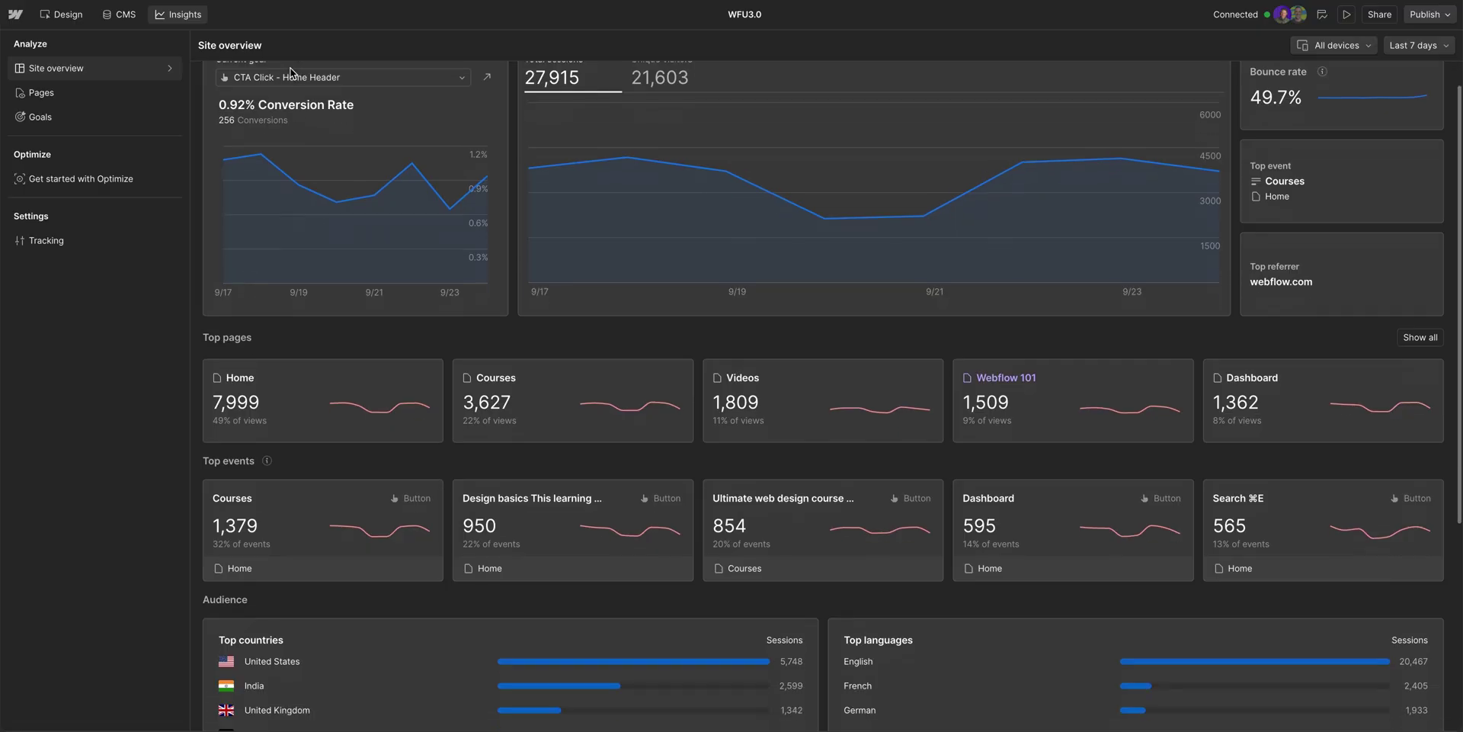
Step: Turn on visitor behavior tracking for the site from the Analyze overlay
{"action": "scroll", "coordinate": [290, 73], "scroll_direction": "down", "scroll_amount": 5}
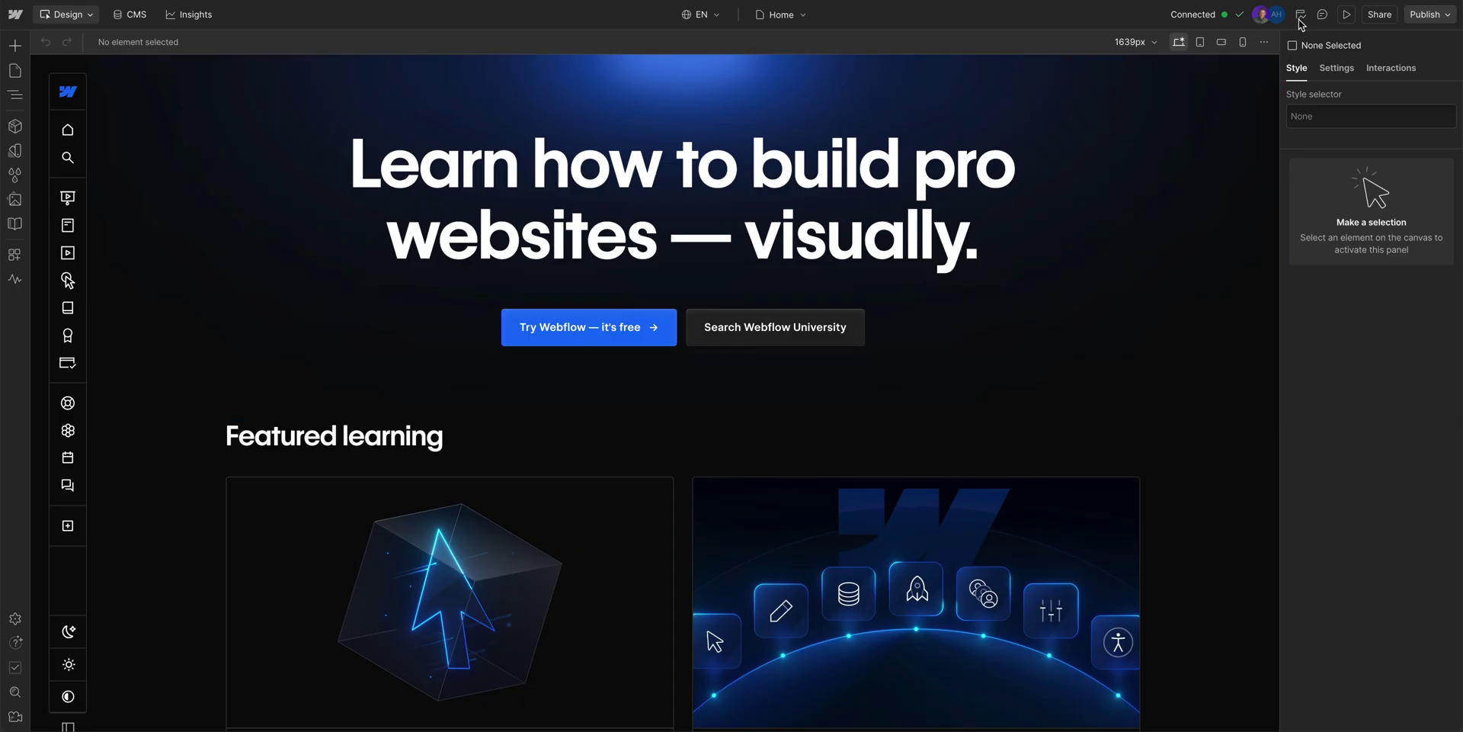
{"action": "left_click", "coordinate": [1300, 15]}
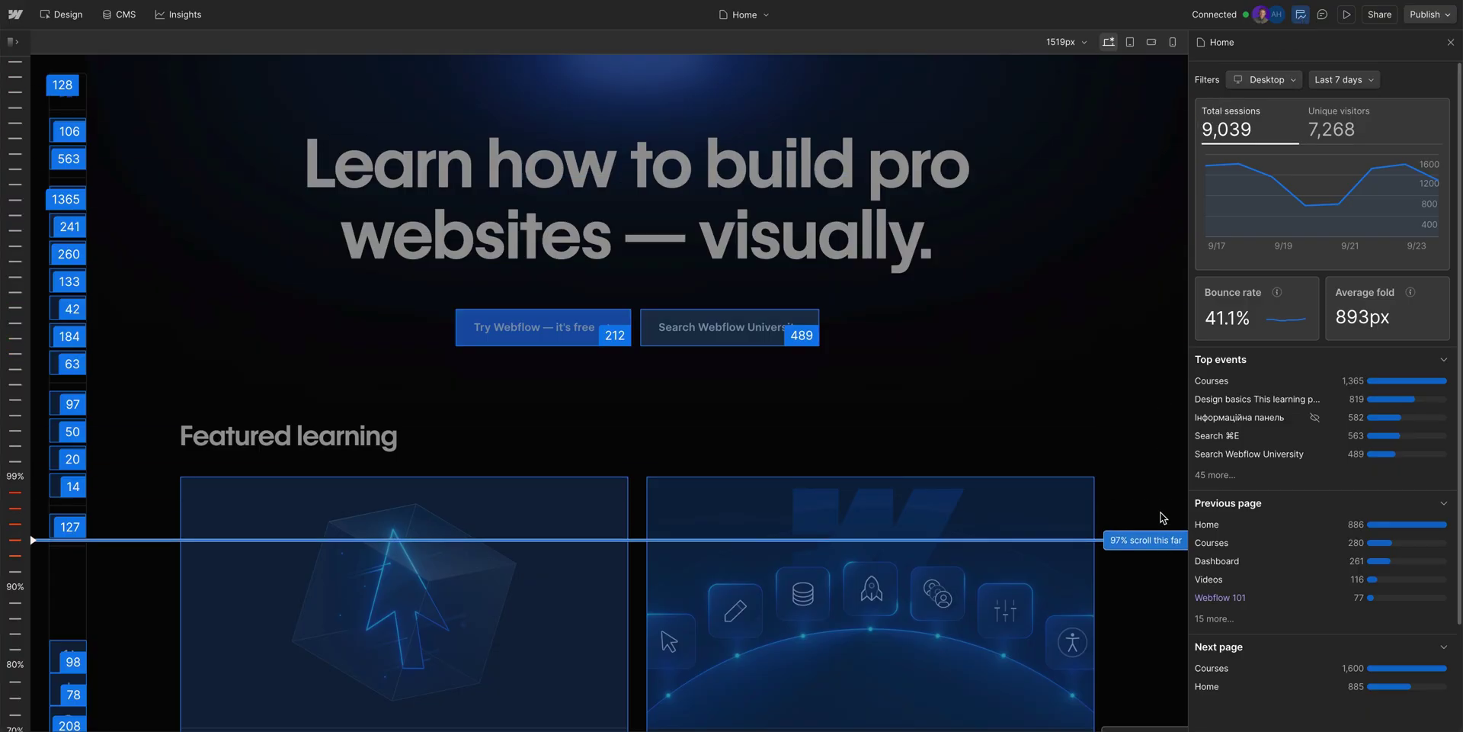
{"action": "scroll", "coordinate": [1160, 516], "scroll_direction": "down", "scroll_amount": 10}
{"action": "scroll", "coordinate": [1160, 517], "scroll_direction": "down", "scroll_amount": 3}
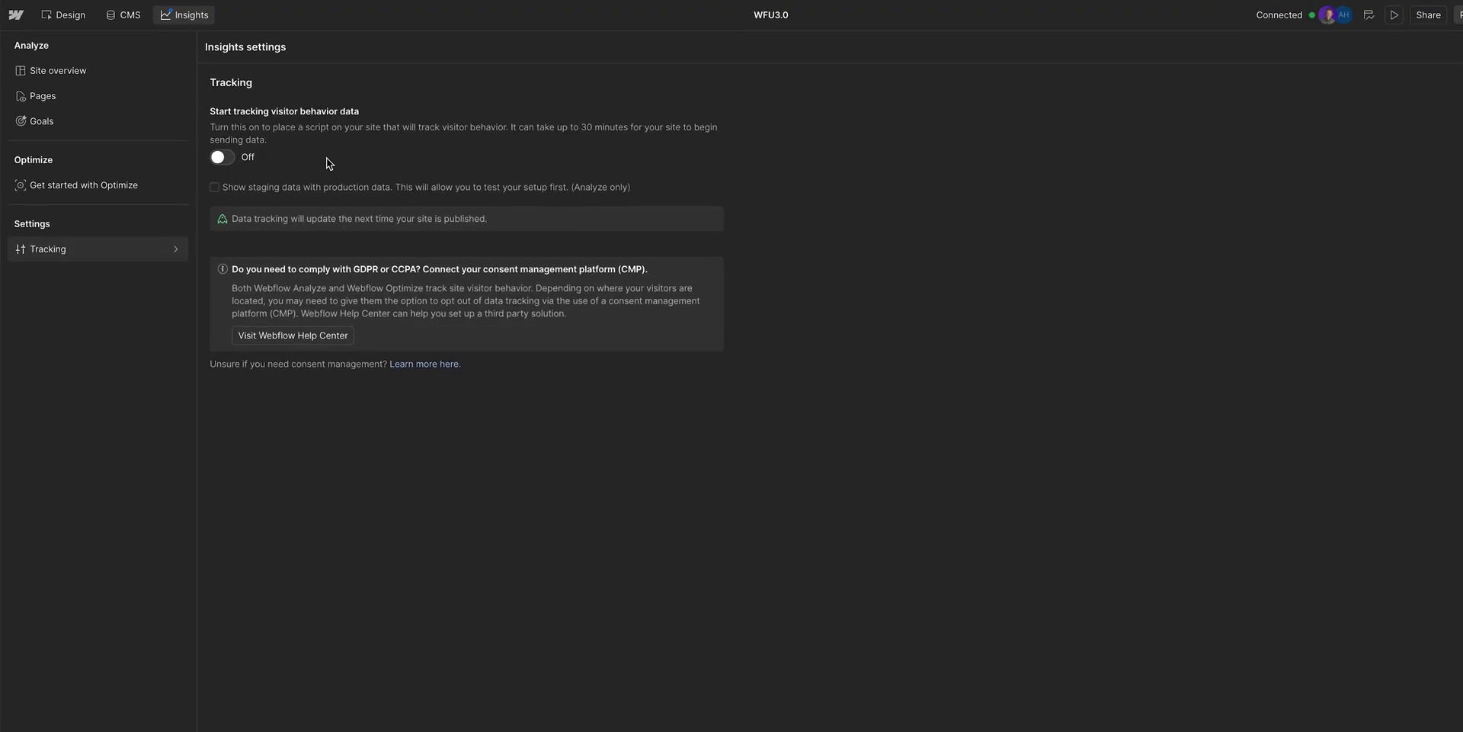
{"action": "left_click", "coordinate": [339, 235]}
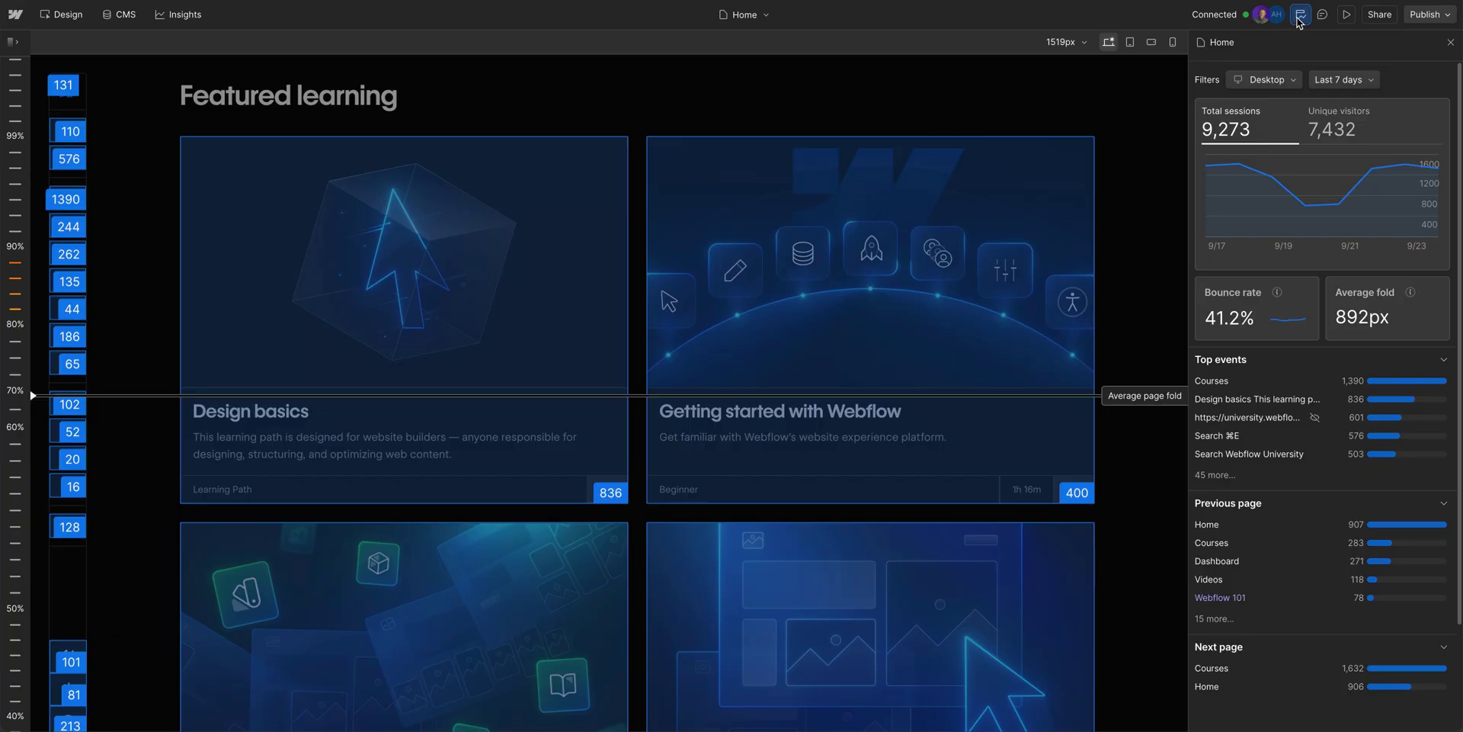
Step: Move the Design basics heading above its Featured learning card image
{"action": "left_click", "coordinate": [1300, 14]}
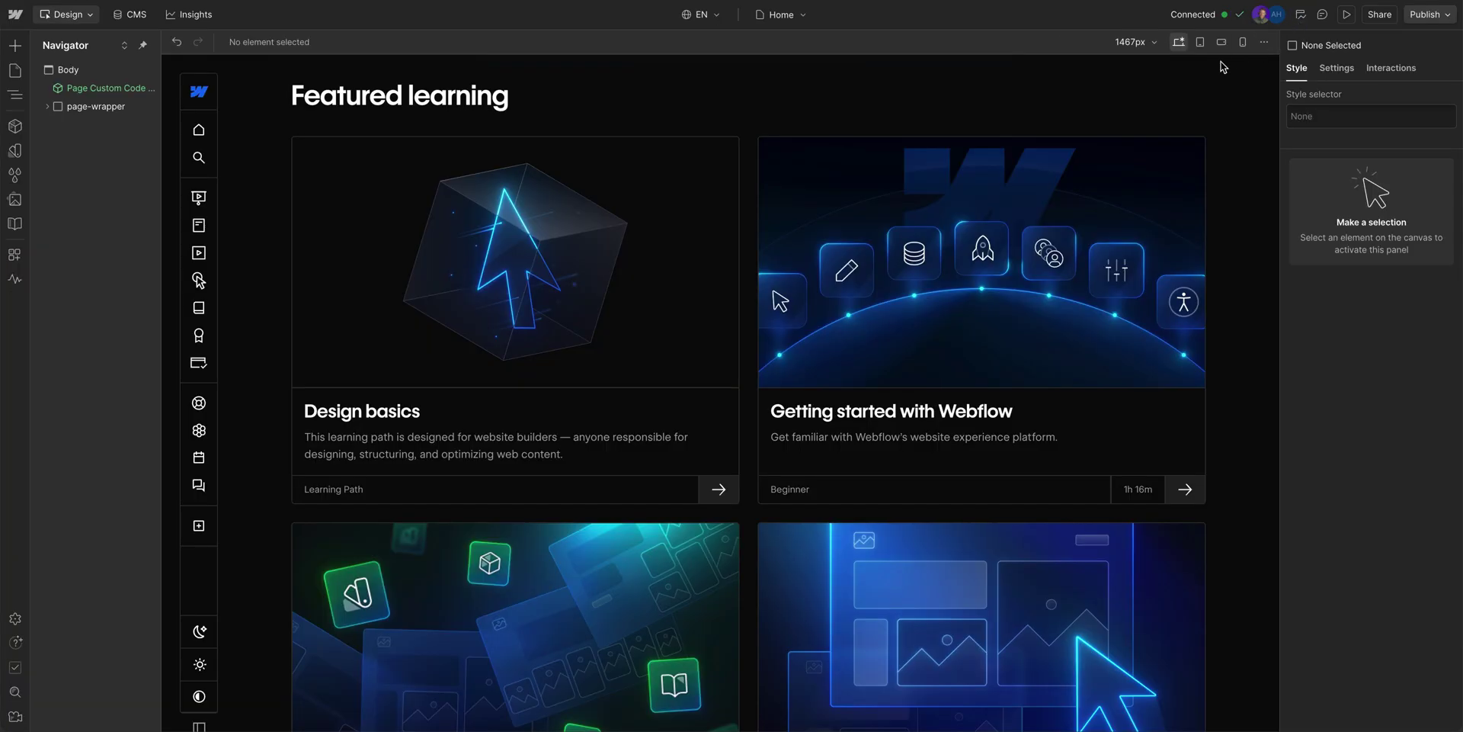
{"action": "left_click", "coordinate": [421, 405]}
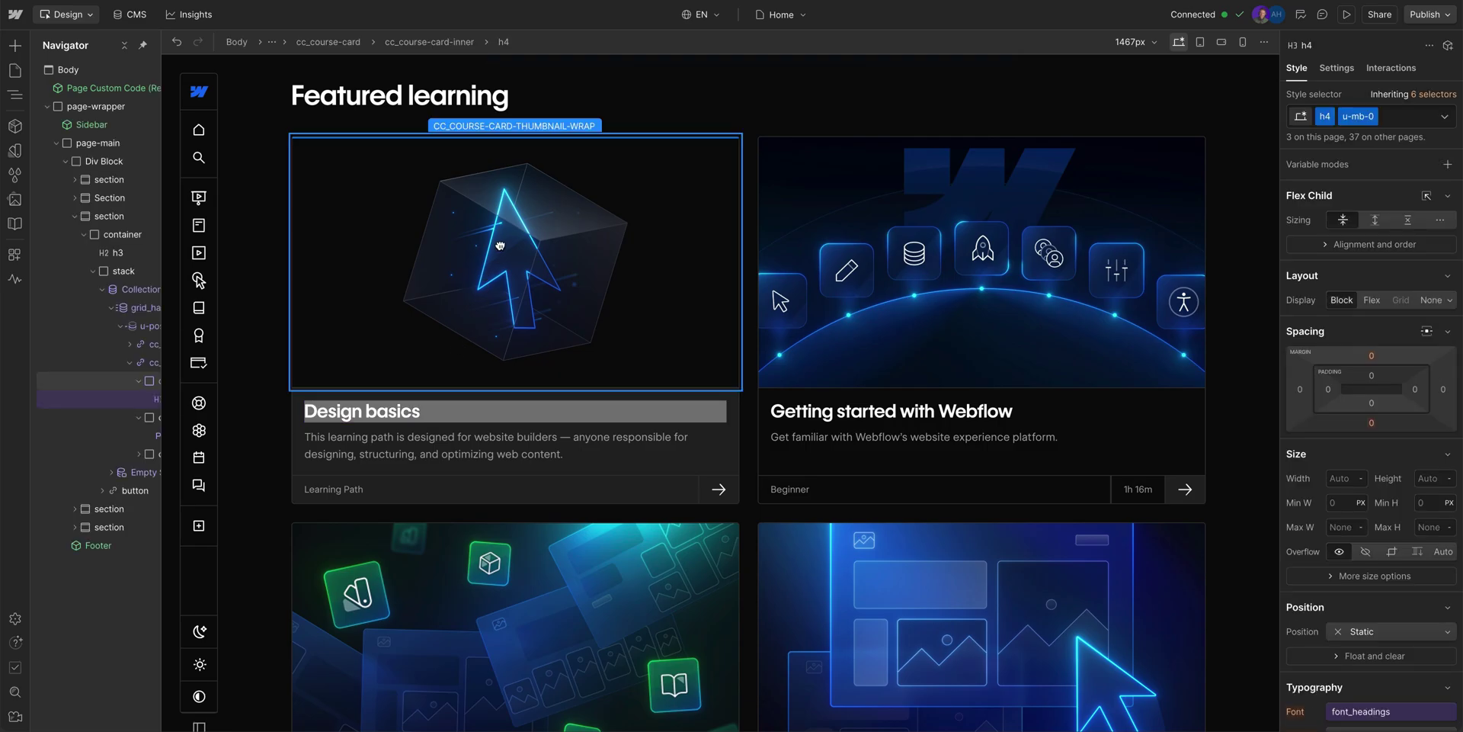
{"action": "left_click_drag", "start_coordinate": [500, 245], "coordinate": [502, 248]}
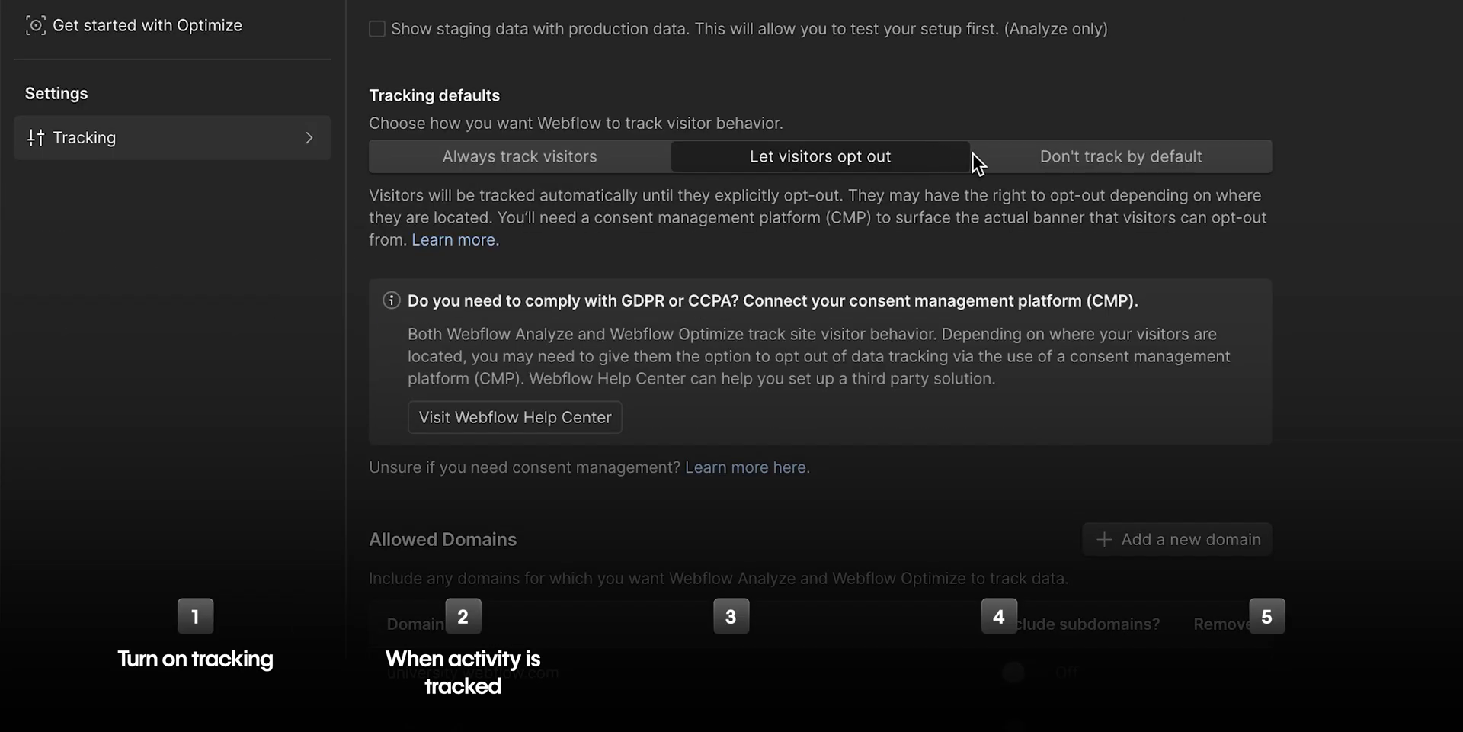
Step: Set the tracking default to 'Don't track by default' and go to Insights
{"action": "left_click", "coordinate": [1000, 164]}
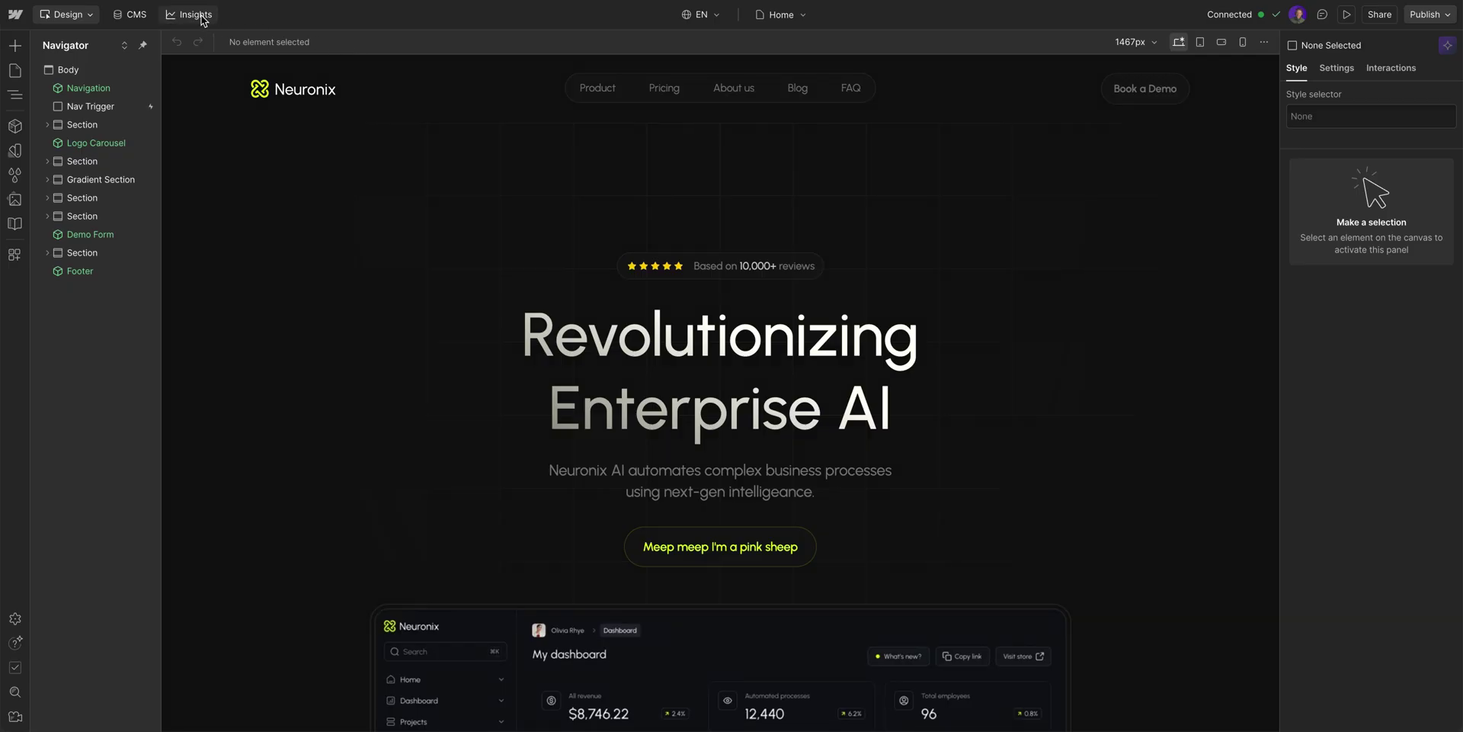
{"action": "left_click", "coordinate": [201, 17]}
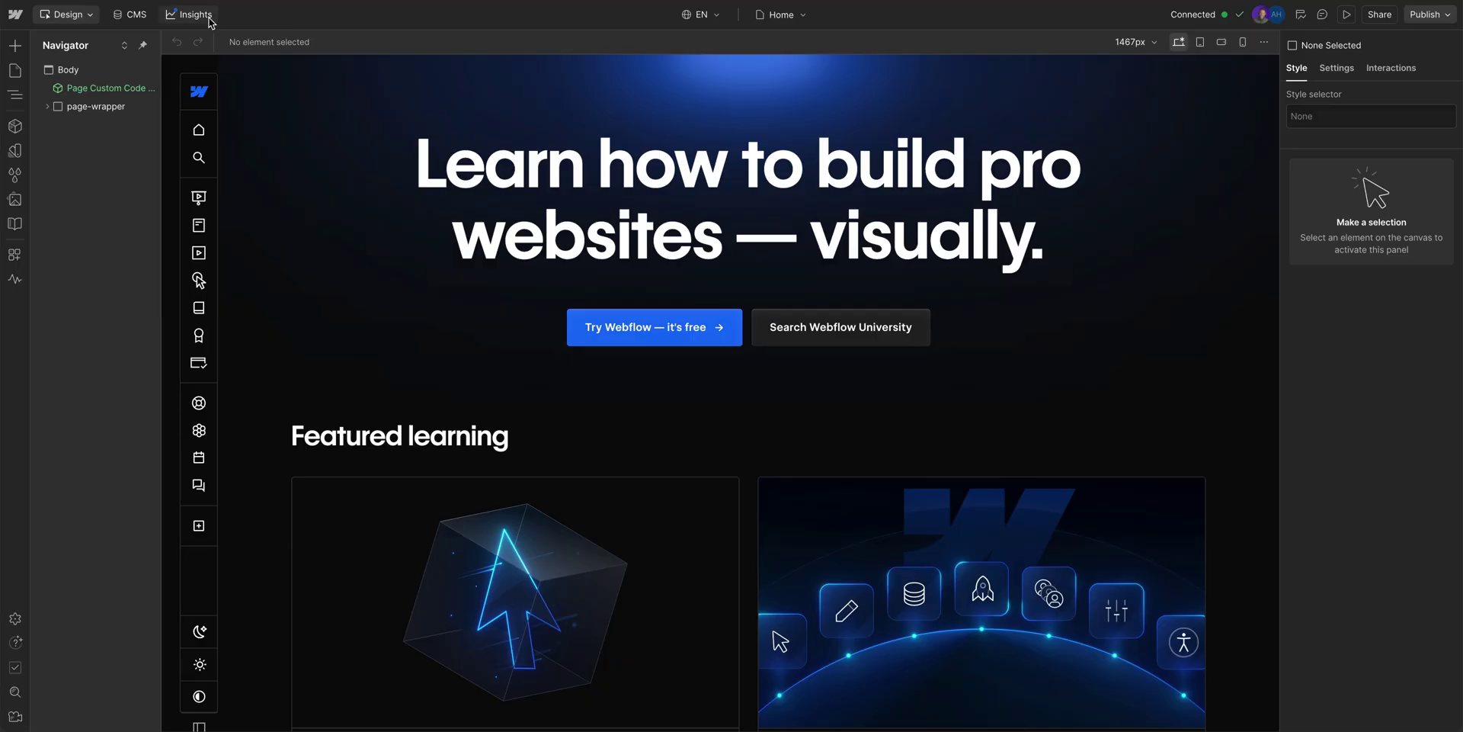
Step: Switch Insights tracking On, ending on 'Don't track by default' after trying each default
{"action": "left_click", "coordinate": [192, 15]}
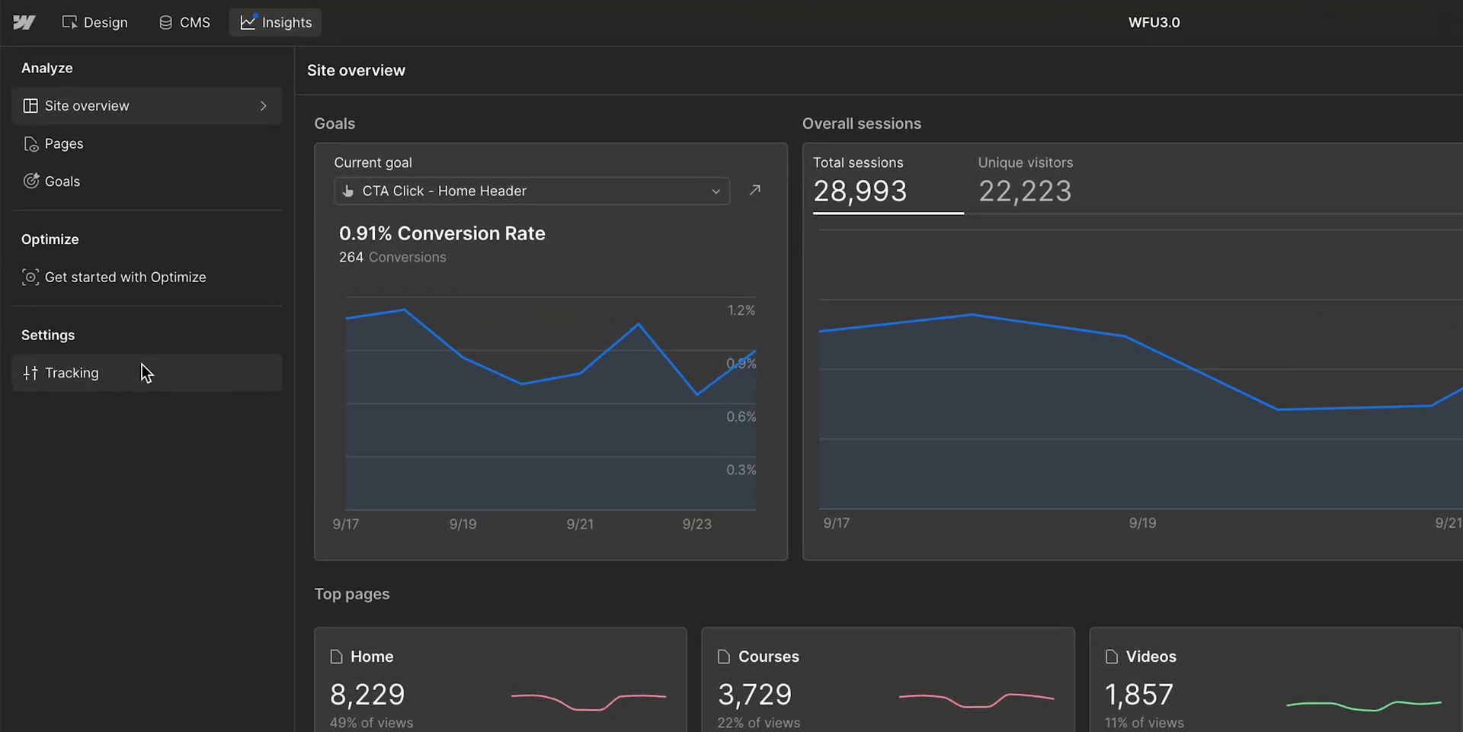
{"action": "left_click", "coordinate": [100, 256]}
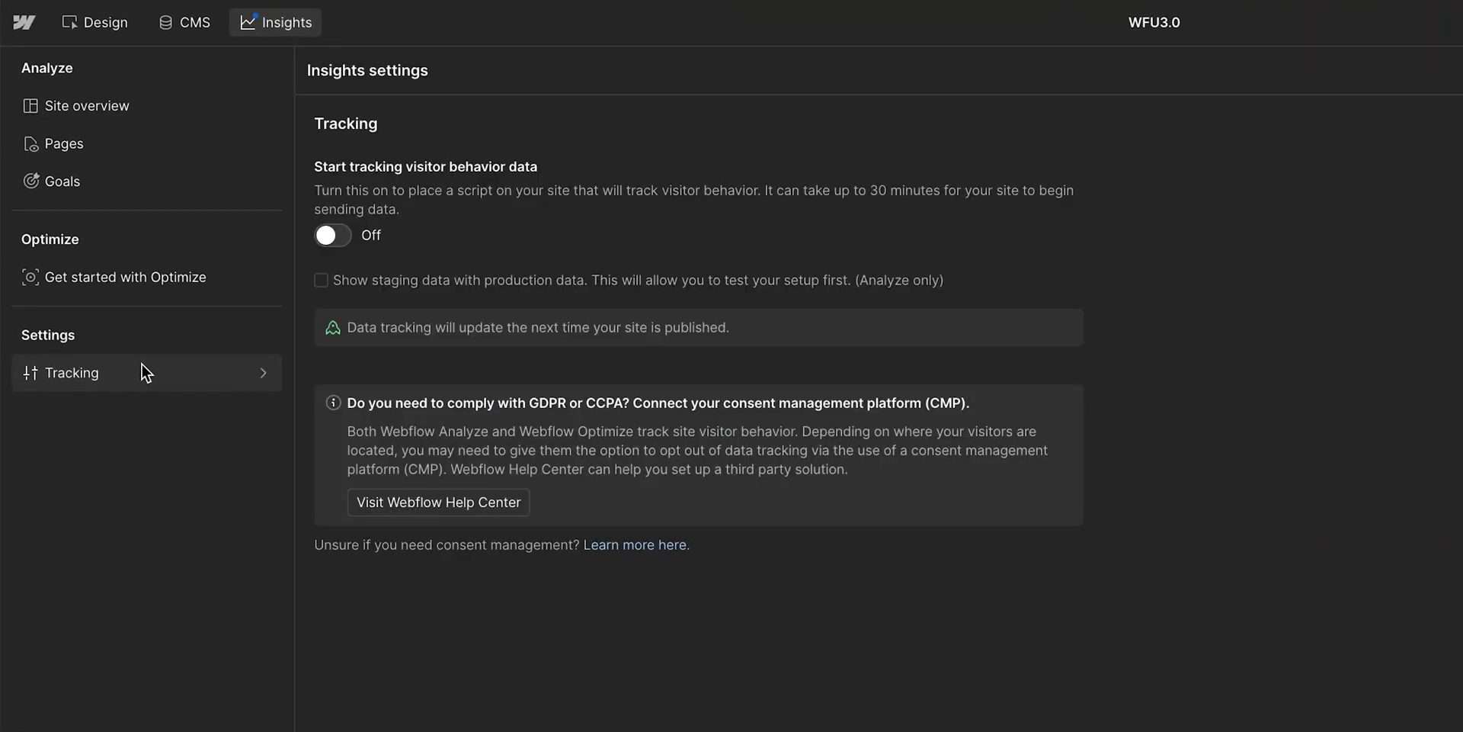
{"action": "left_click", "coordinate": [333, 236]}
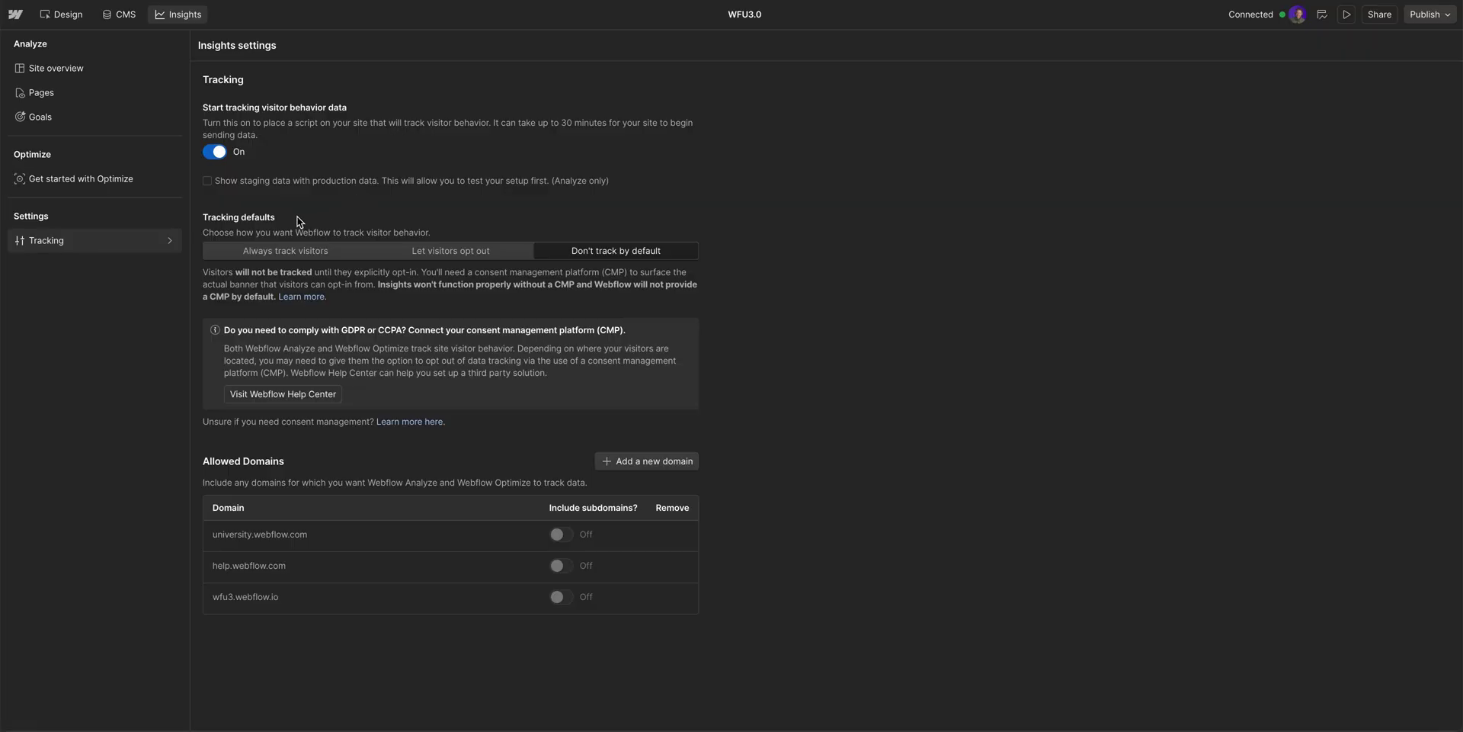
{"action": "left_click", "coordinate": [351, 250]}
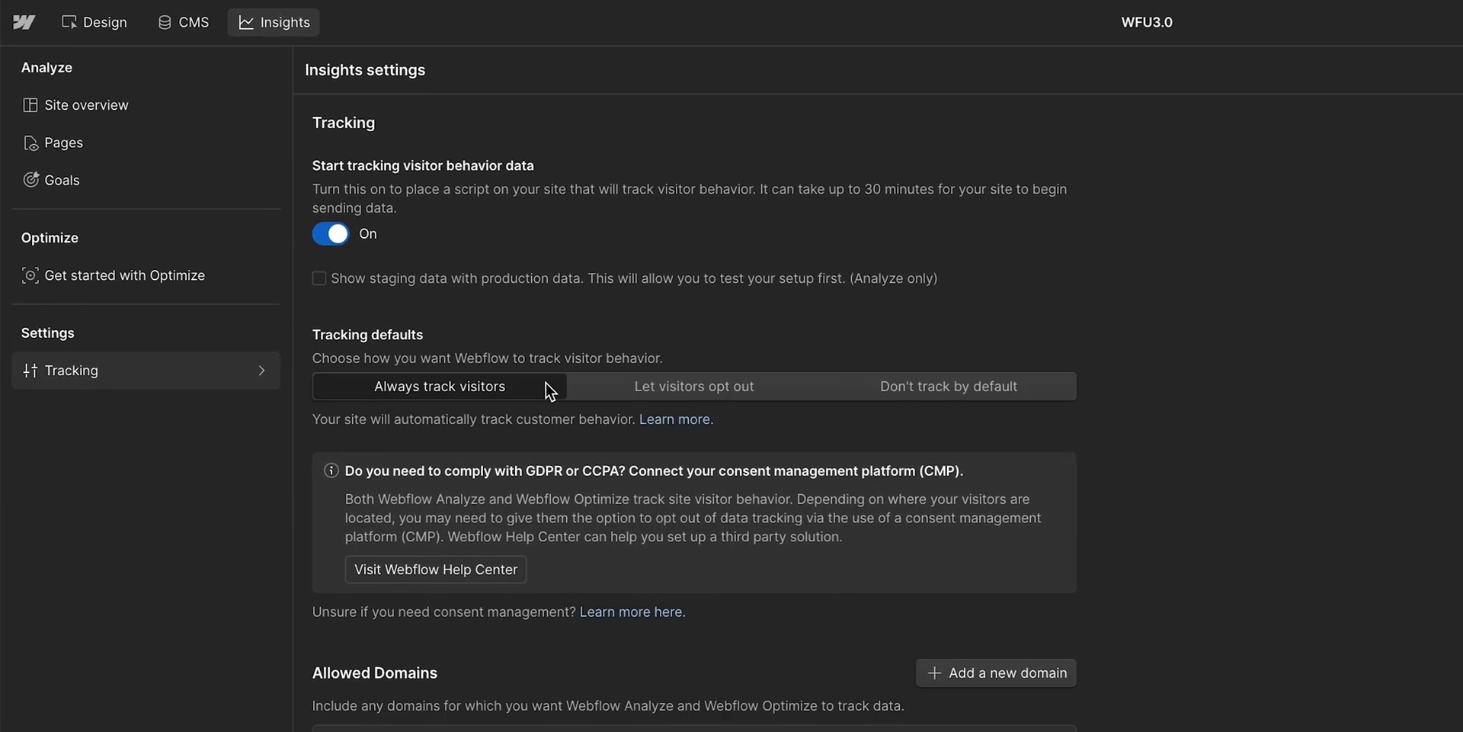
{"action": "left_click", "coordinate": [778, 390]}
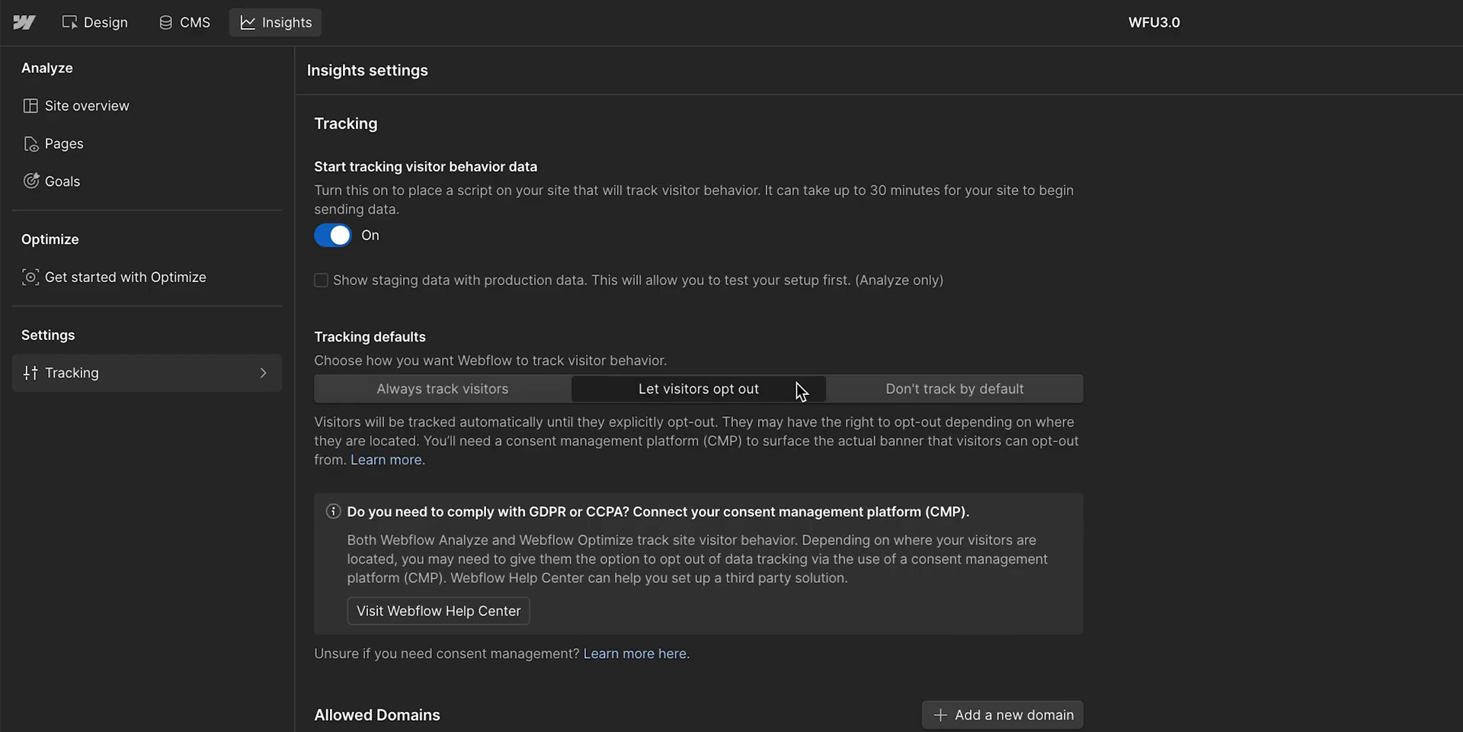
{"action": "left_click", "coordinate": [848, 389]}
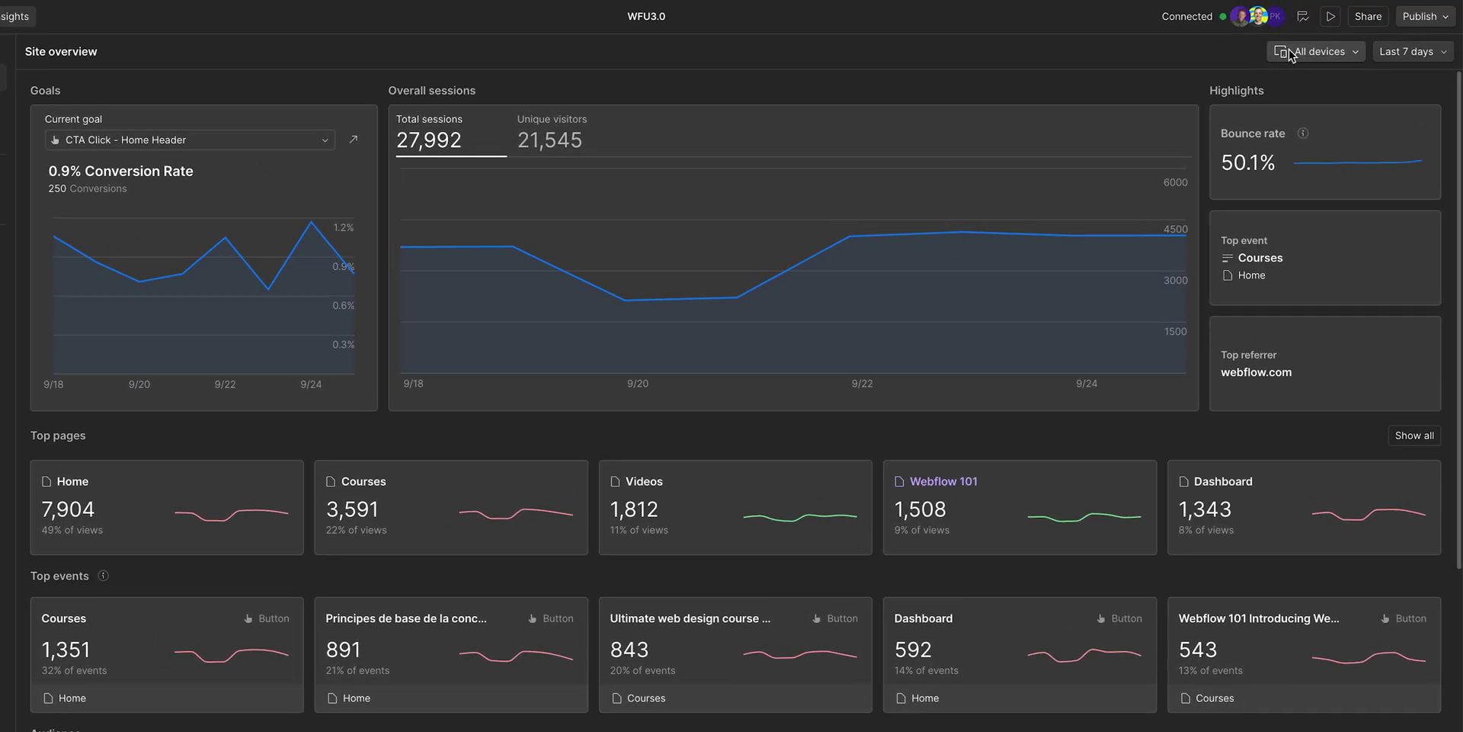
Step: Filter the site analytics to Mobile devices over the Last 90 days
{"action": "left_click", "coordinate": [1330, 47]}
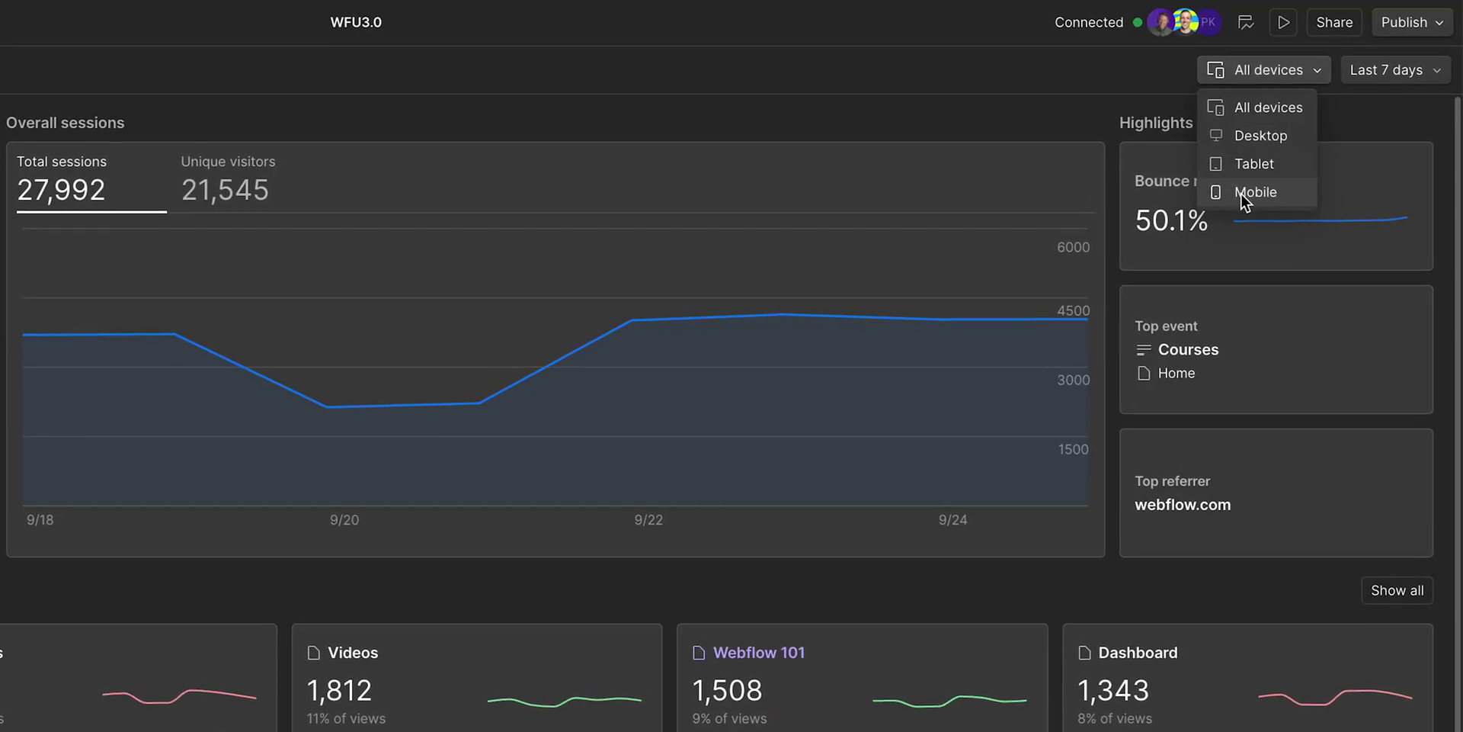
{"action": "left_click", "coordinate": [1240, 193]}
{"action": "left_click", "coordinate": [1360, 70]}
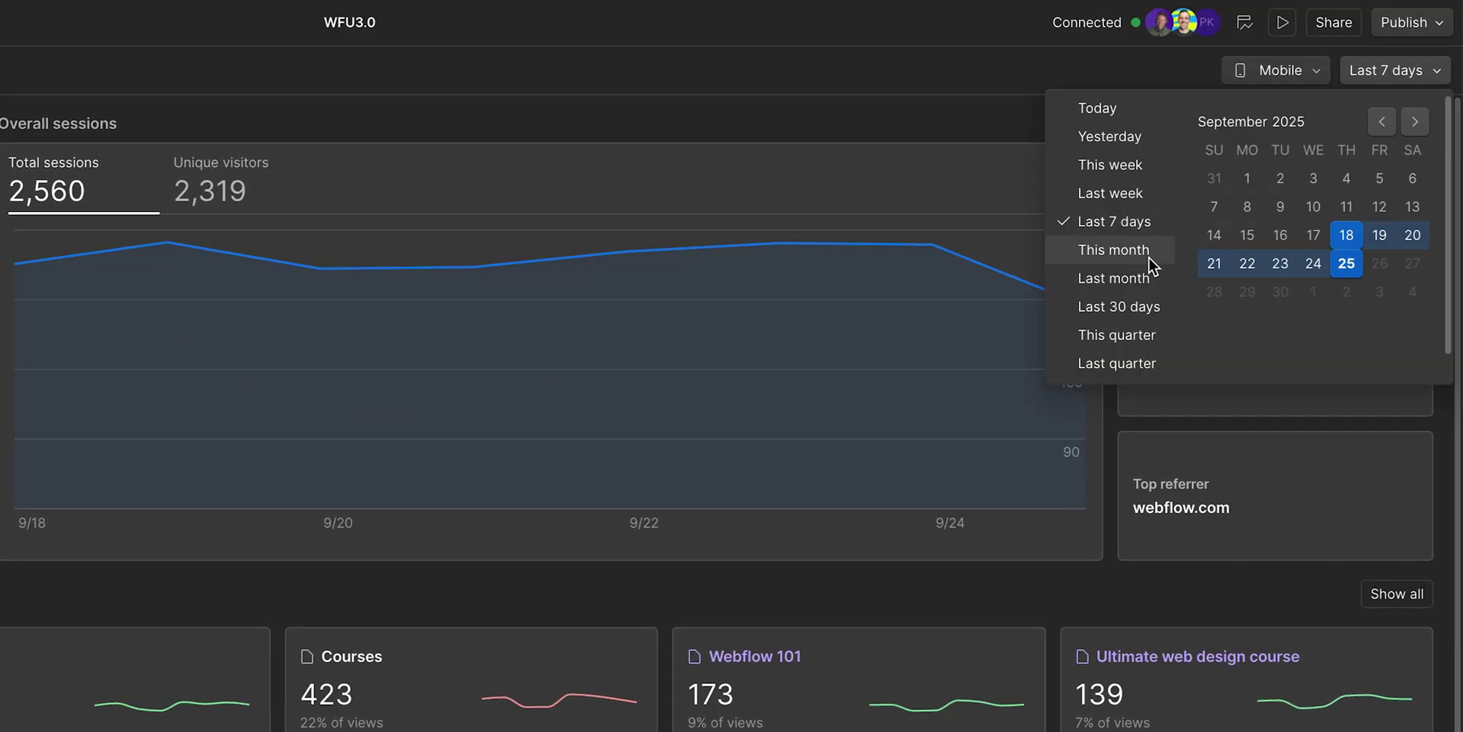
{"action": "scroll", "coordinate": [1148, 290], "scroll_direction": "down", "scroll_amount": 1}
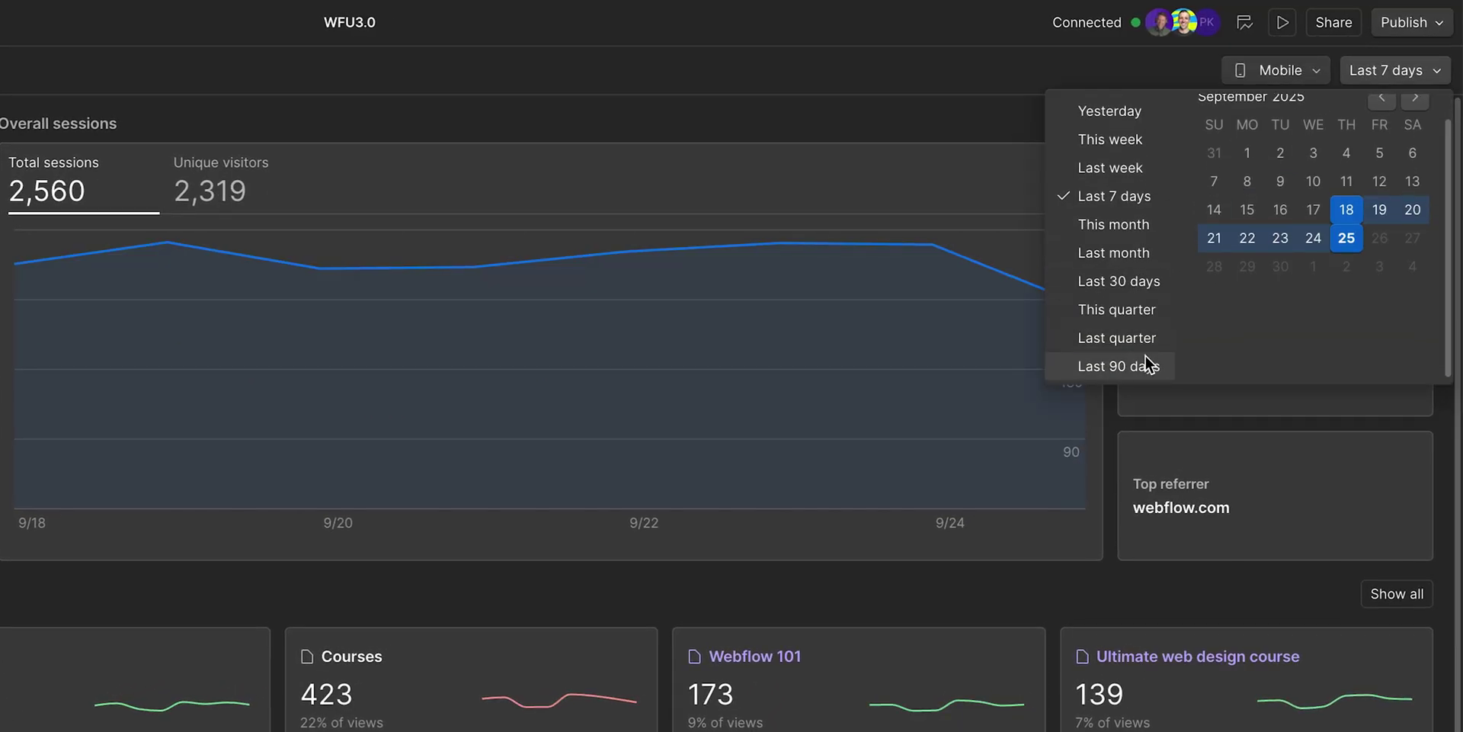
{"action": "left_click", "coordinate": [1145, 356]}
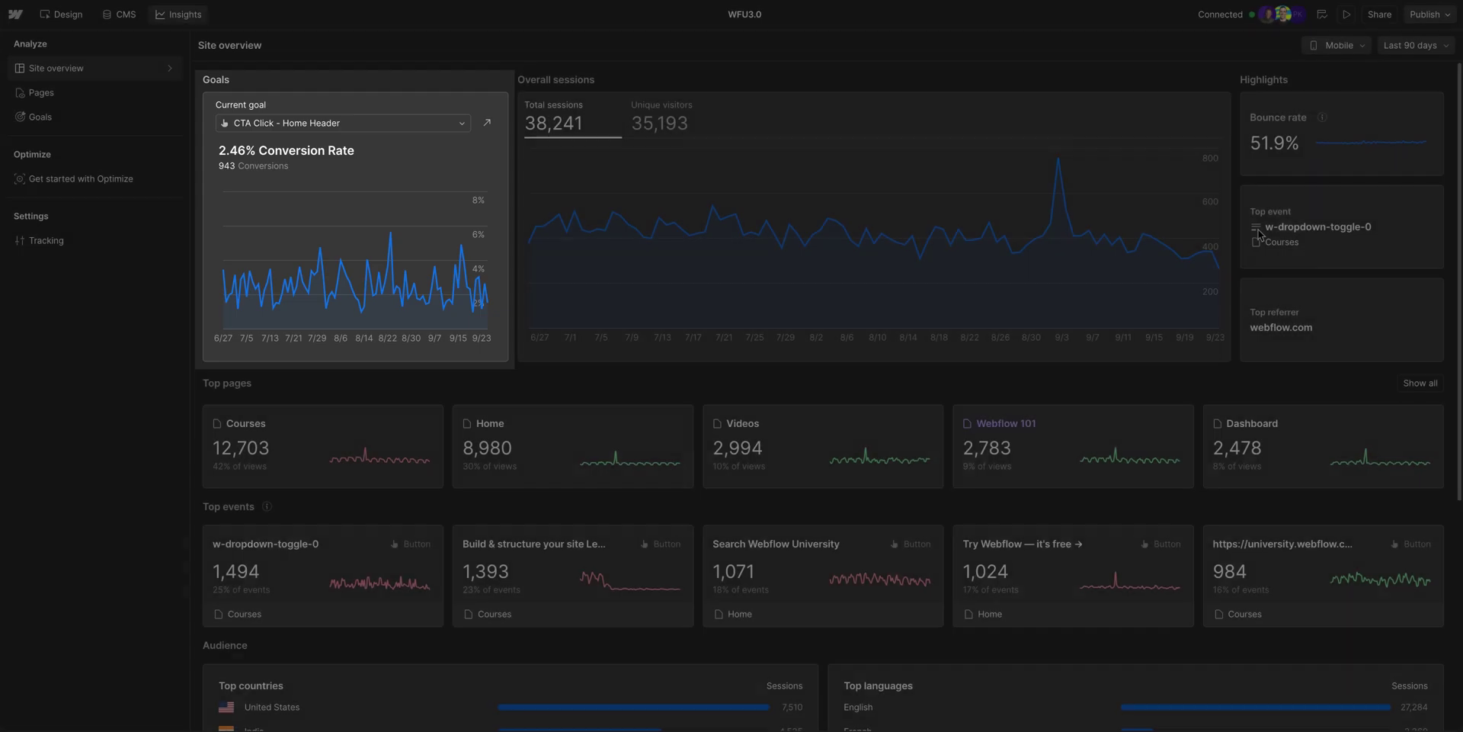
Step: Open the Webflow 101 page's analytics from the Pages list
{"action": "scroll", "coordinate": [1258, 235], "scroll_direction": "down", "scroll_amount": 2}
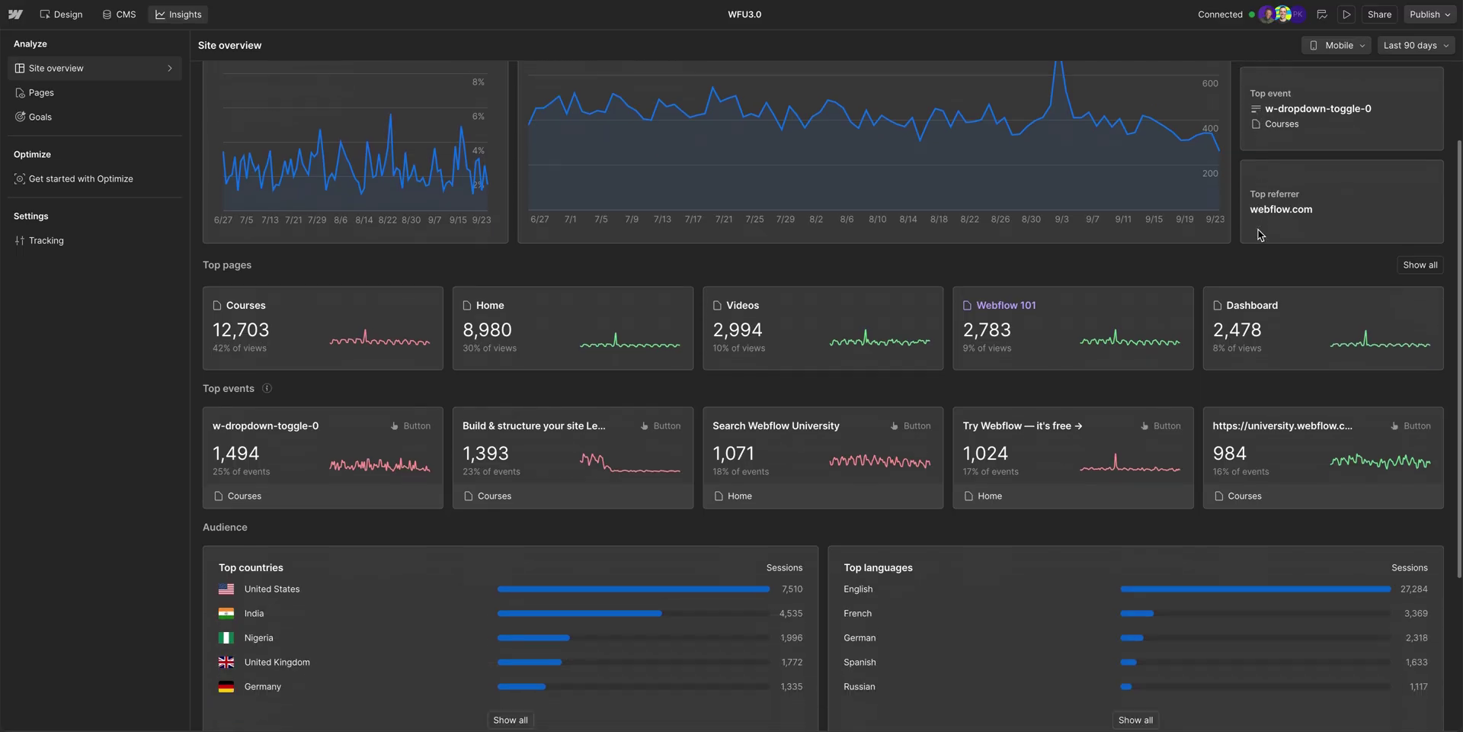
{"action": "scroll", "coordinate": [1258, 235], "scroll_direction": "down", "scroll_amount": 3}
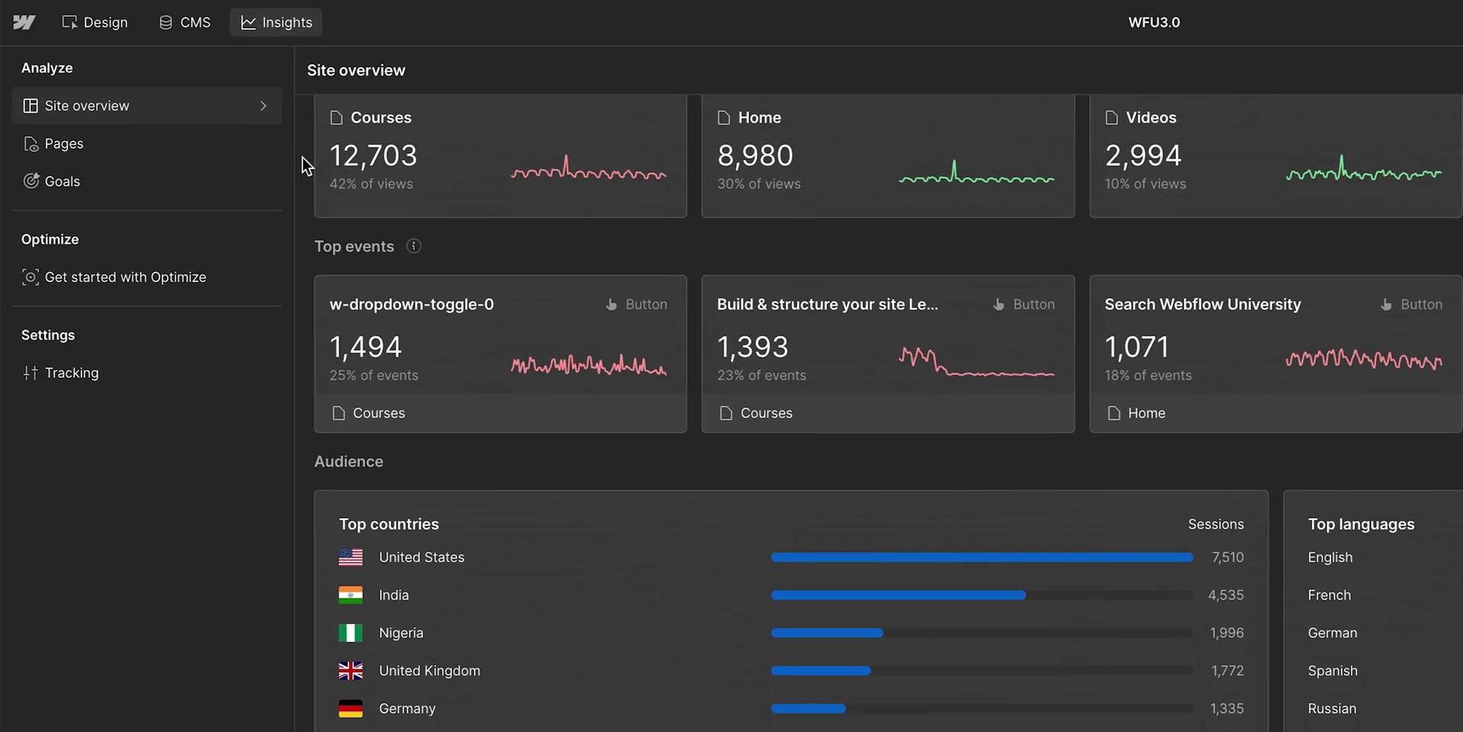
{"action": "left_click", "coordinate": [267, 142]}
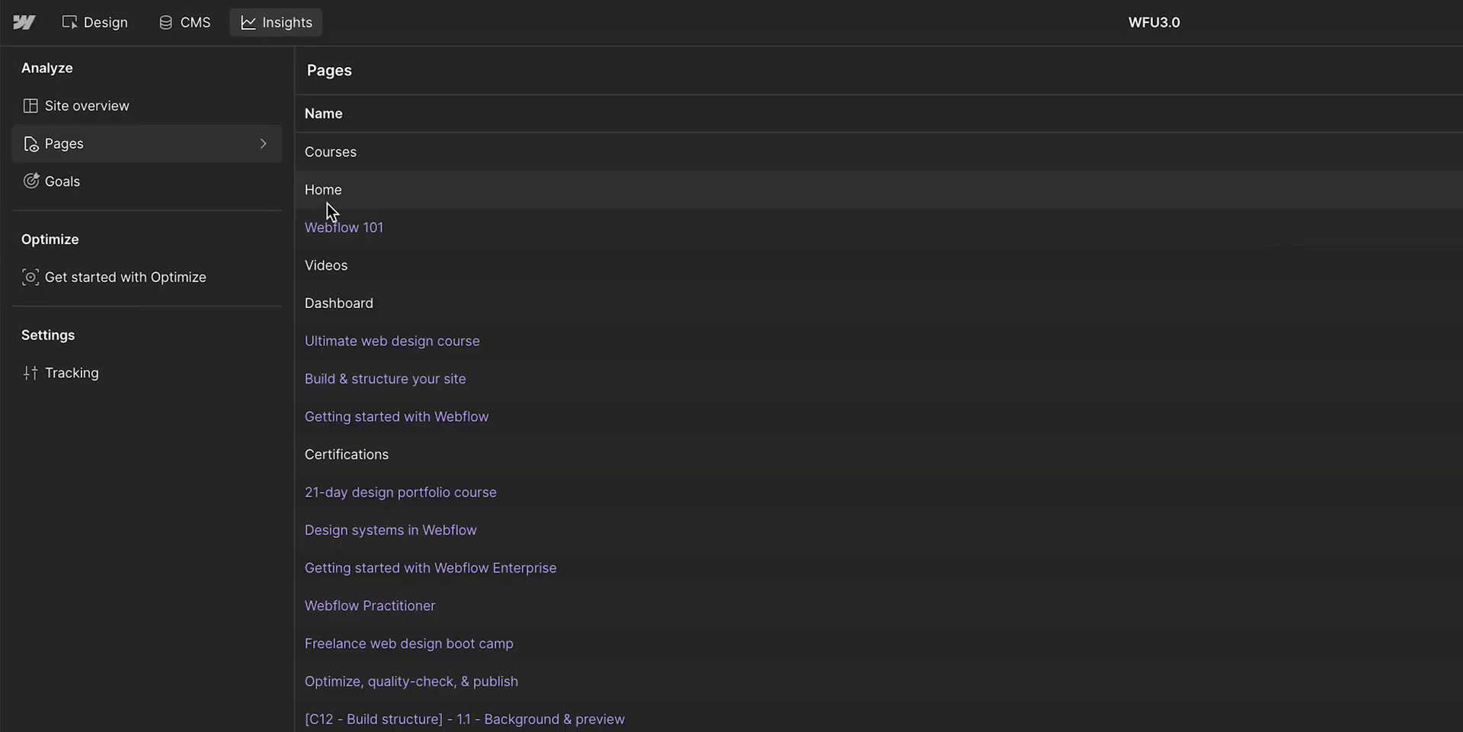
{"action": "left_click", "coordinate": [343, 227]}
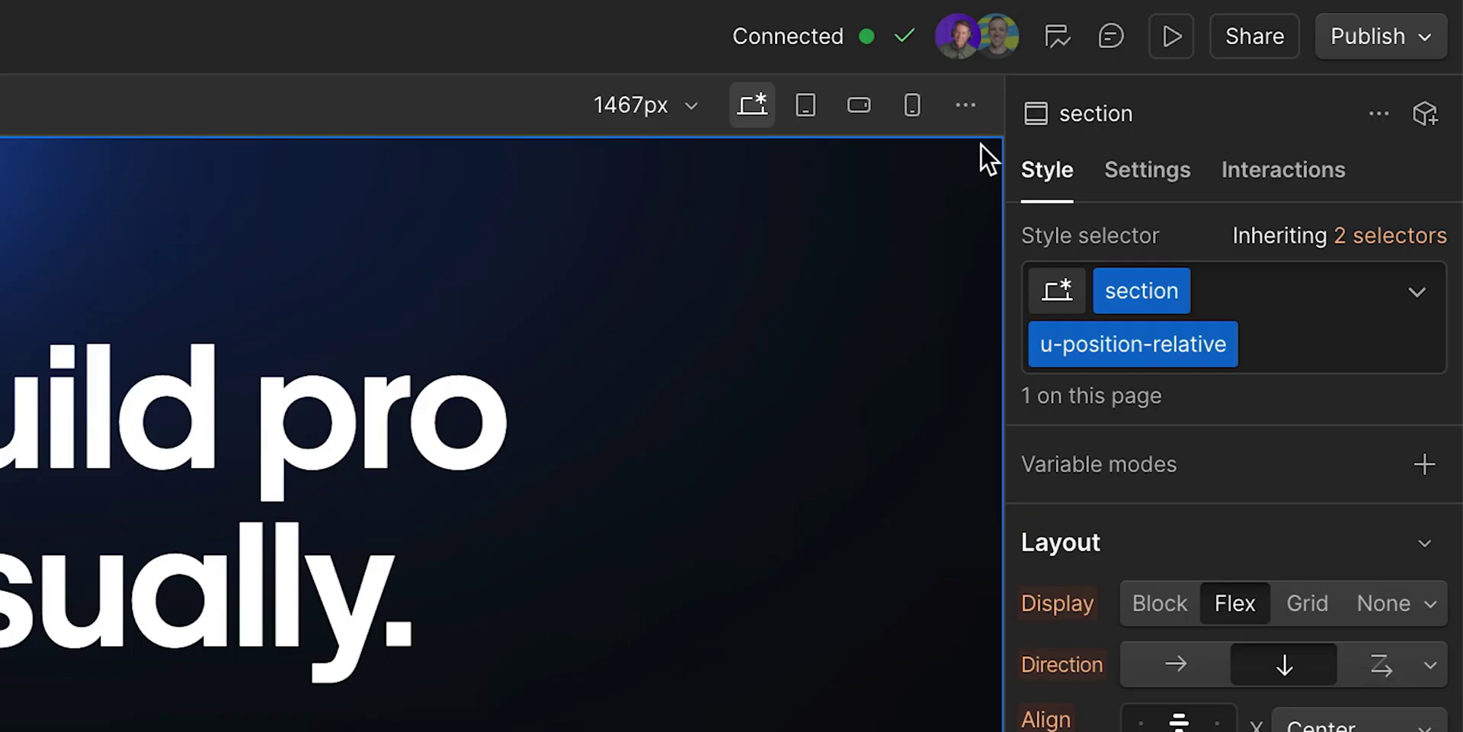
Step: Turn on Analyze mode for the Home page and scroll down to Featured learning
{"action": "left_click", "coordinate": [1058, 50]}
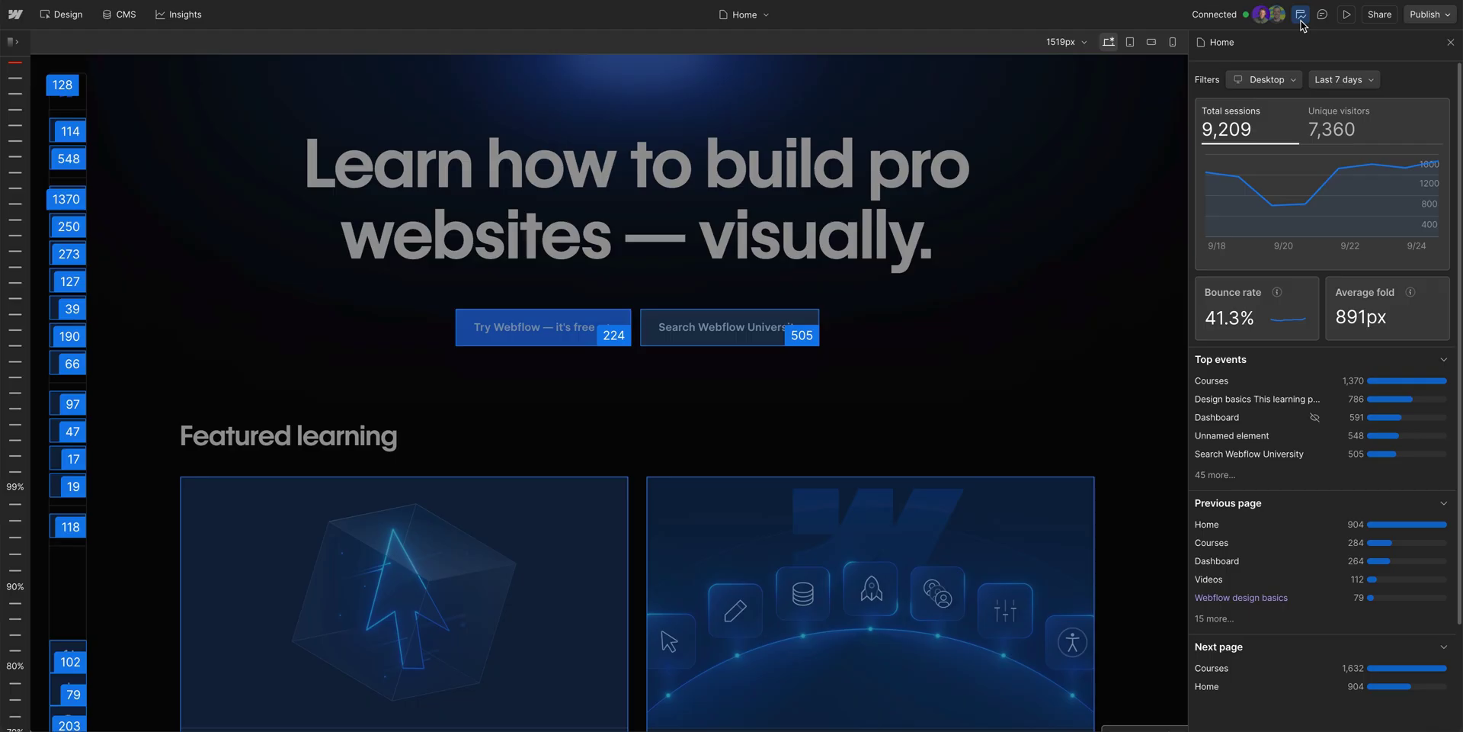
{"action": "scroll", "coordinate": [1151, 176], "scroll_direction": "down", "scroll_amount": 5}
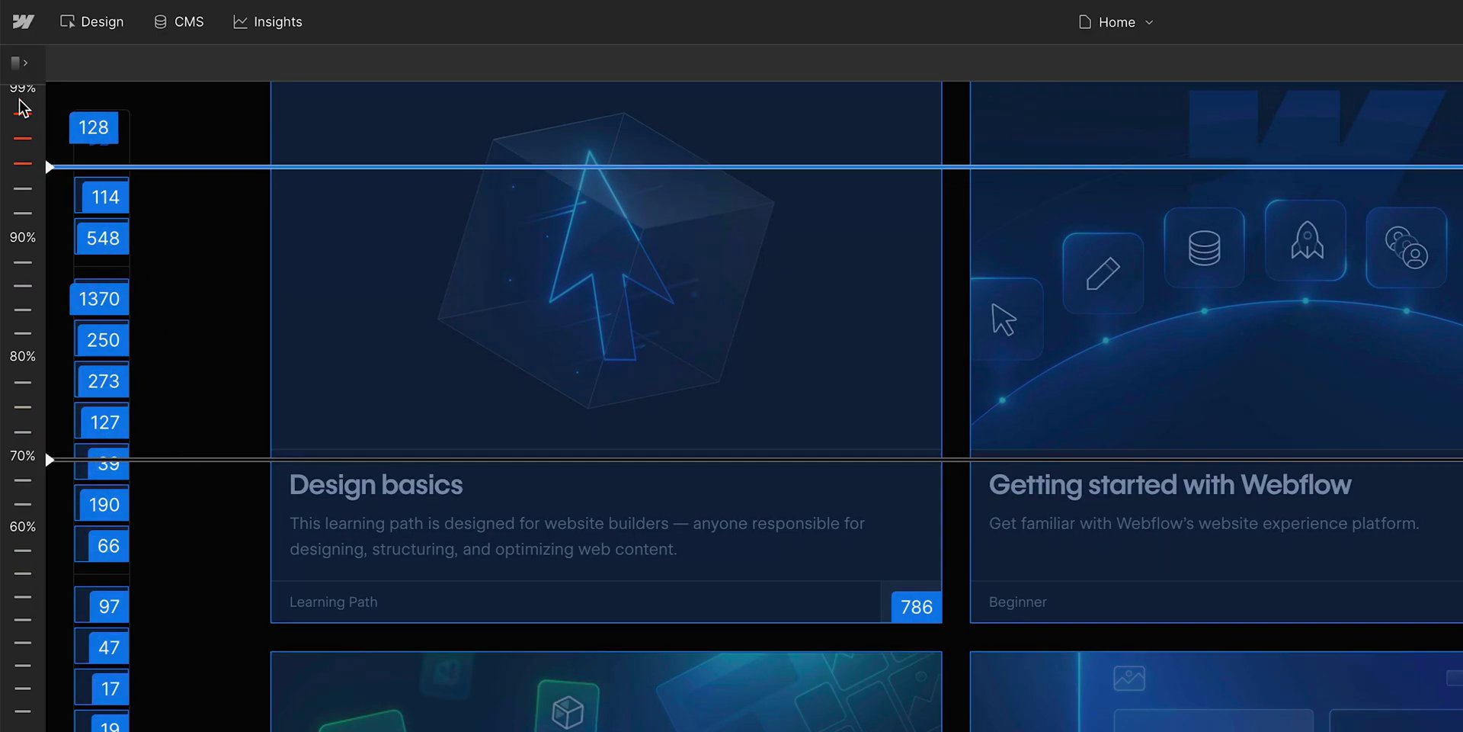
Step: Show the full-page scroll-depth heatmap with data for the Last 90 days
{"action": "left_click", "coordinate": [18, 61]}
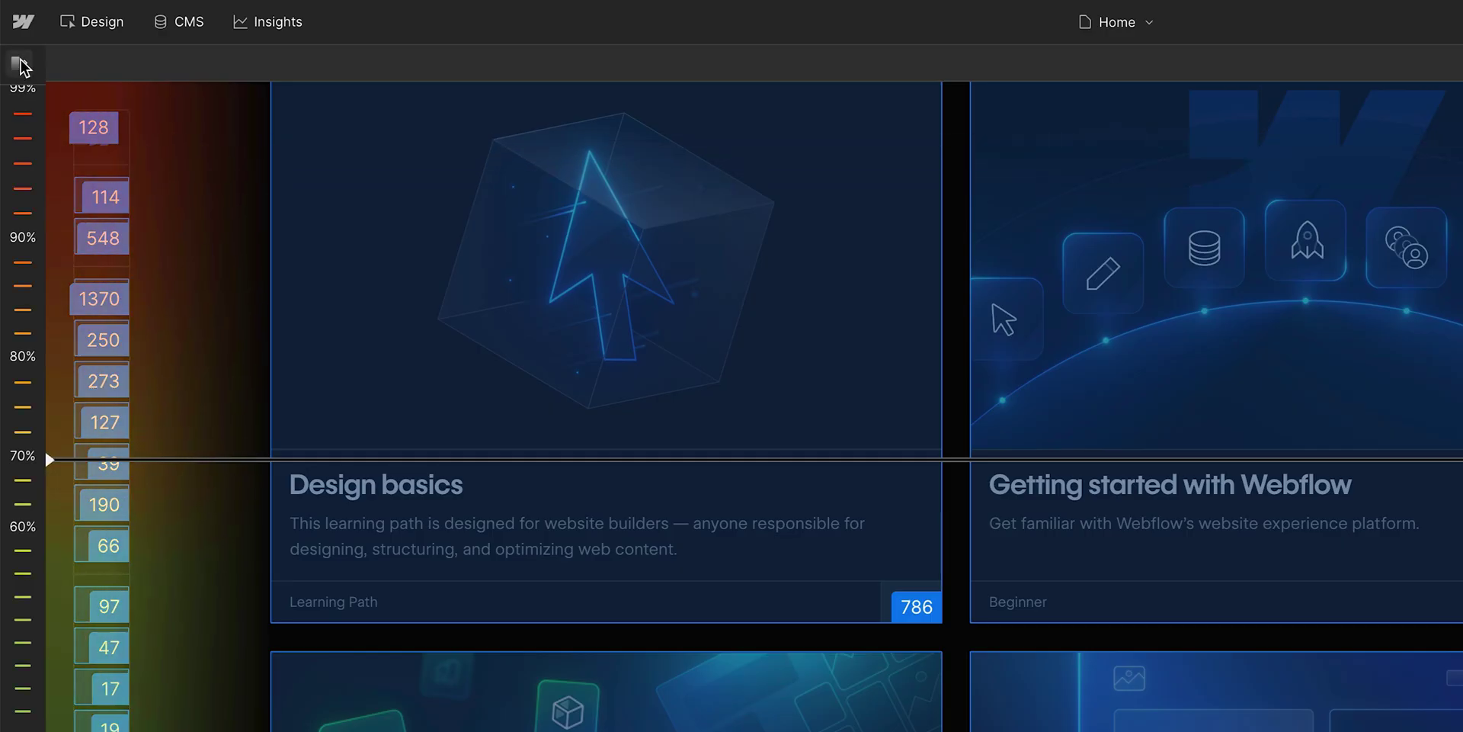
{"action": "left_click", "coordinate": [20, 64]}
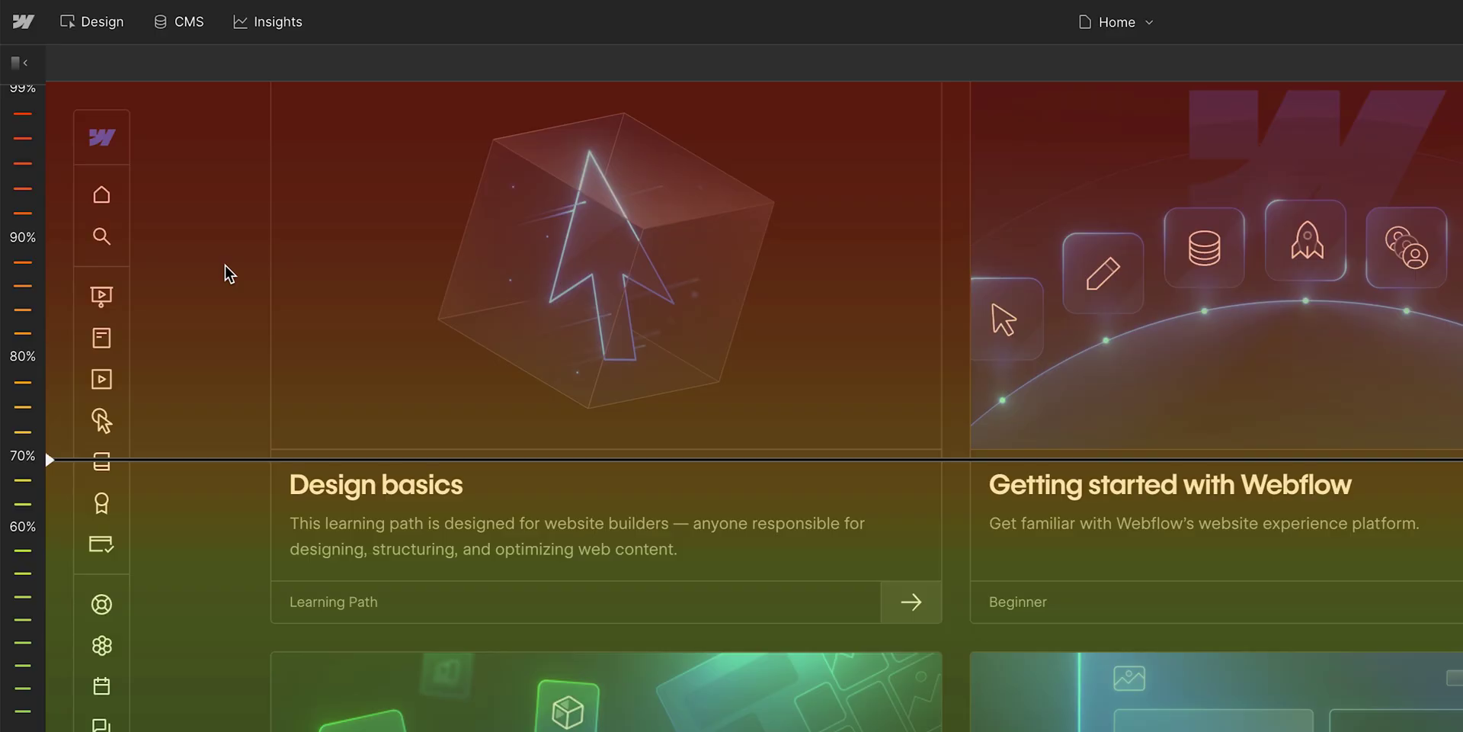
{"action": "scroll", "coordinate": [225, 264], "scroll_direction": "down", "scroll_amount": 3}
{"action": "scroll", "coordinate": [225, 264], "scroll_direction": "down", "scroll_amount": 10}
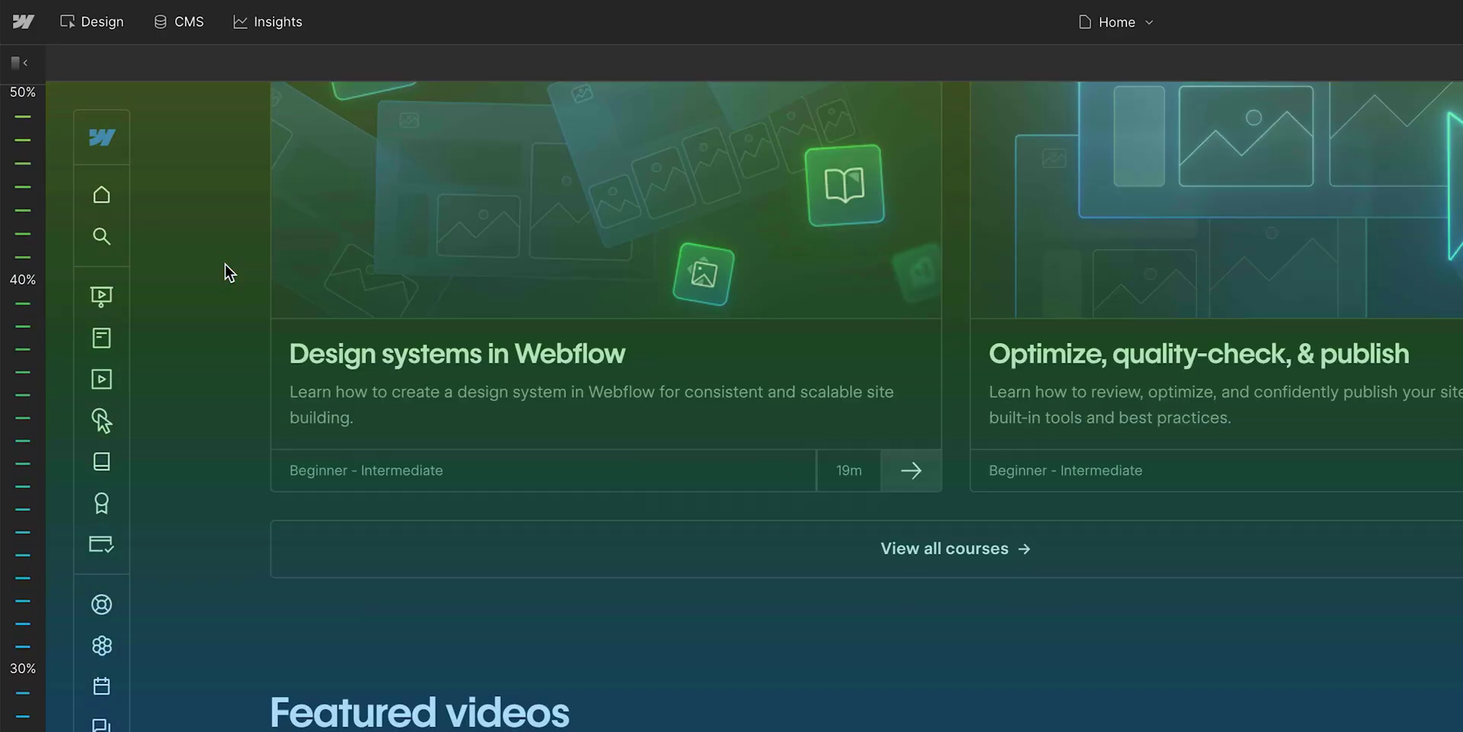
{"action": "scroll", "coordinate": [225, 263], "scroll_direction": "down", "scroll_amount": 5}
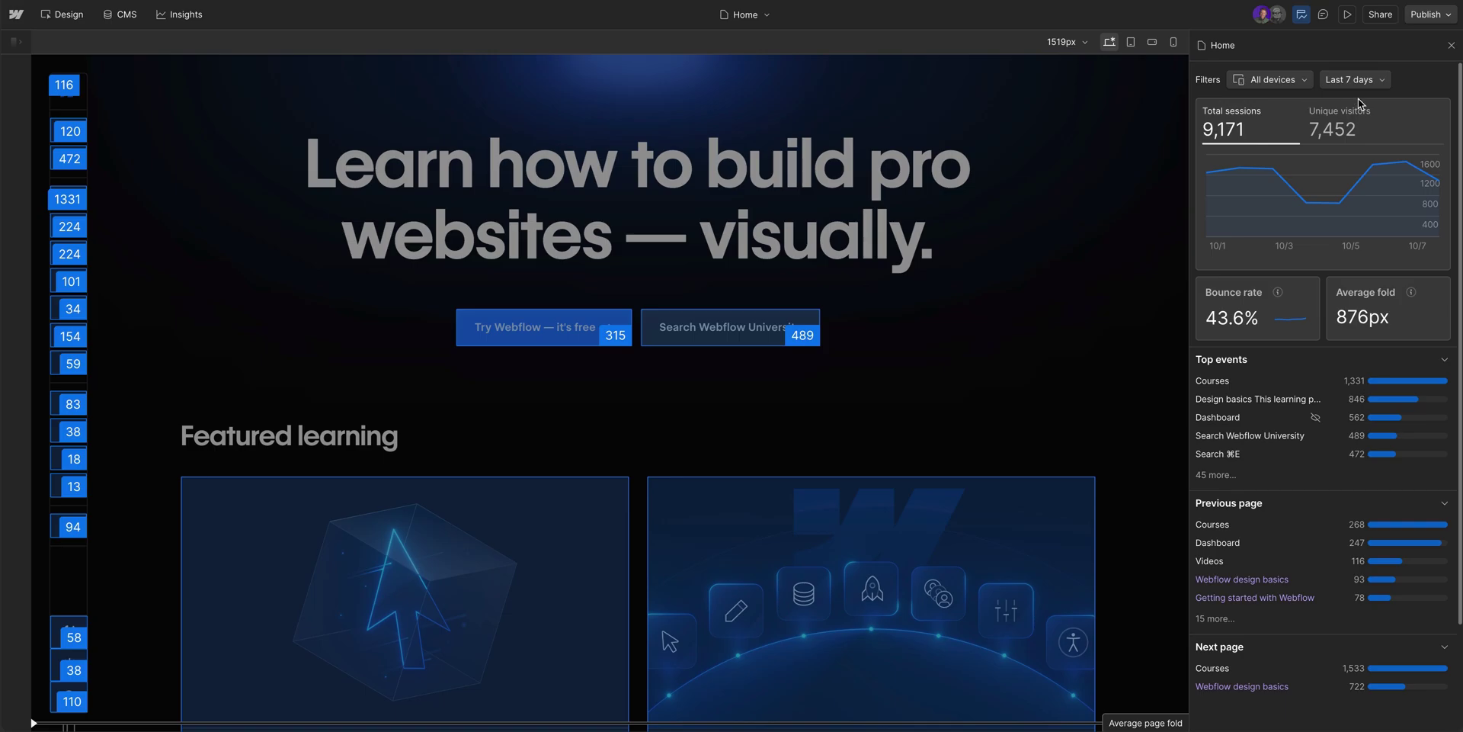
{"action": "left_click", "coordinate": [1382, 81]}
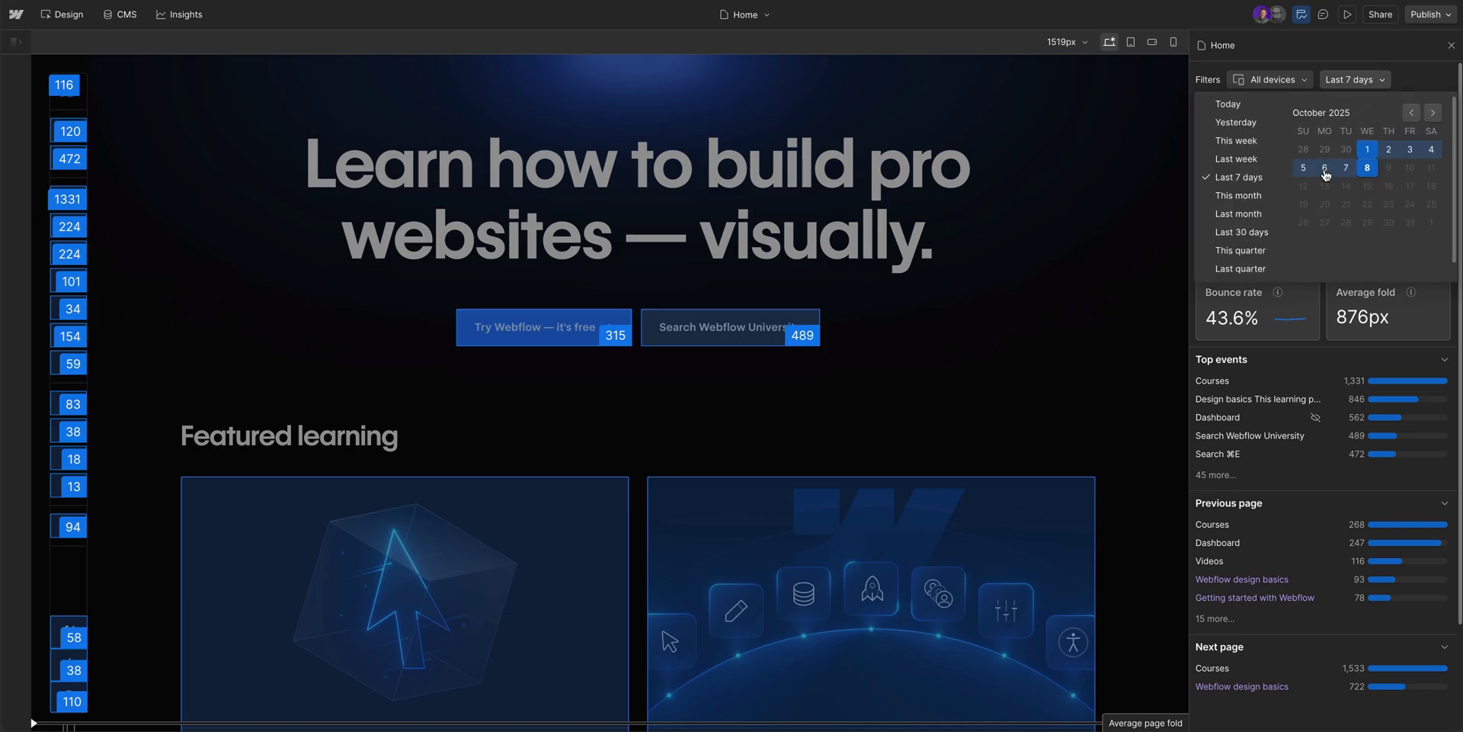
{"action": "scroll", "coordinate": [1265, 250], "scroll_direction": "down", "scroll_amount": 1}
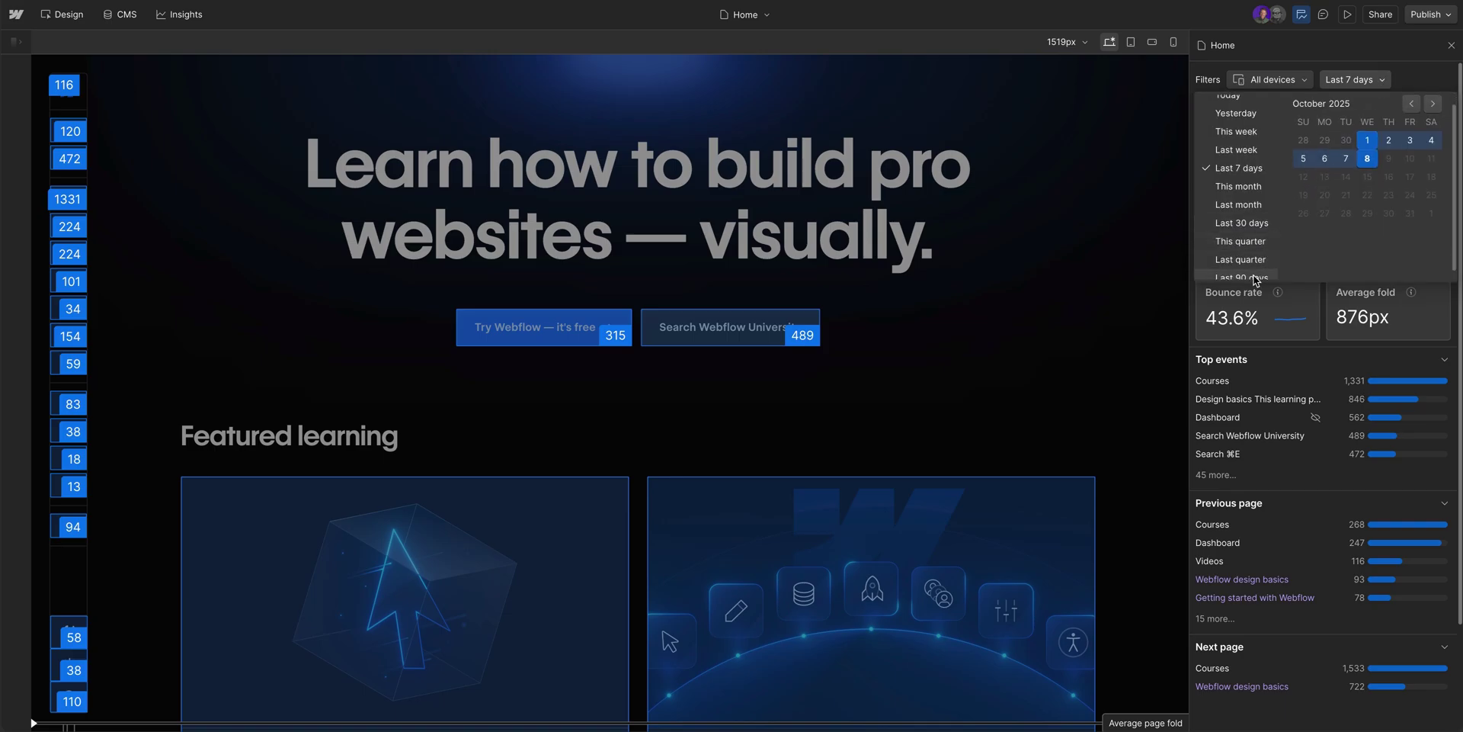
{"action": "left_click", "coordinate": [1253, 274]}
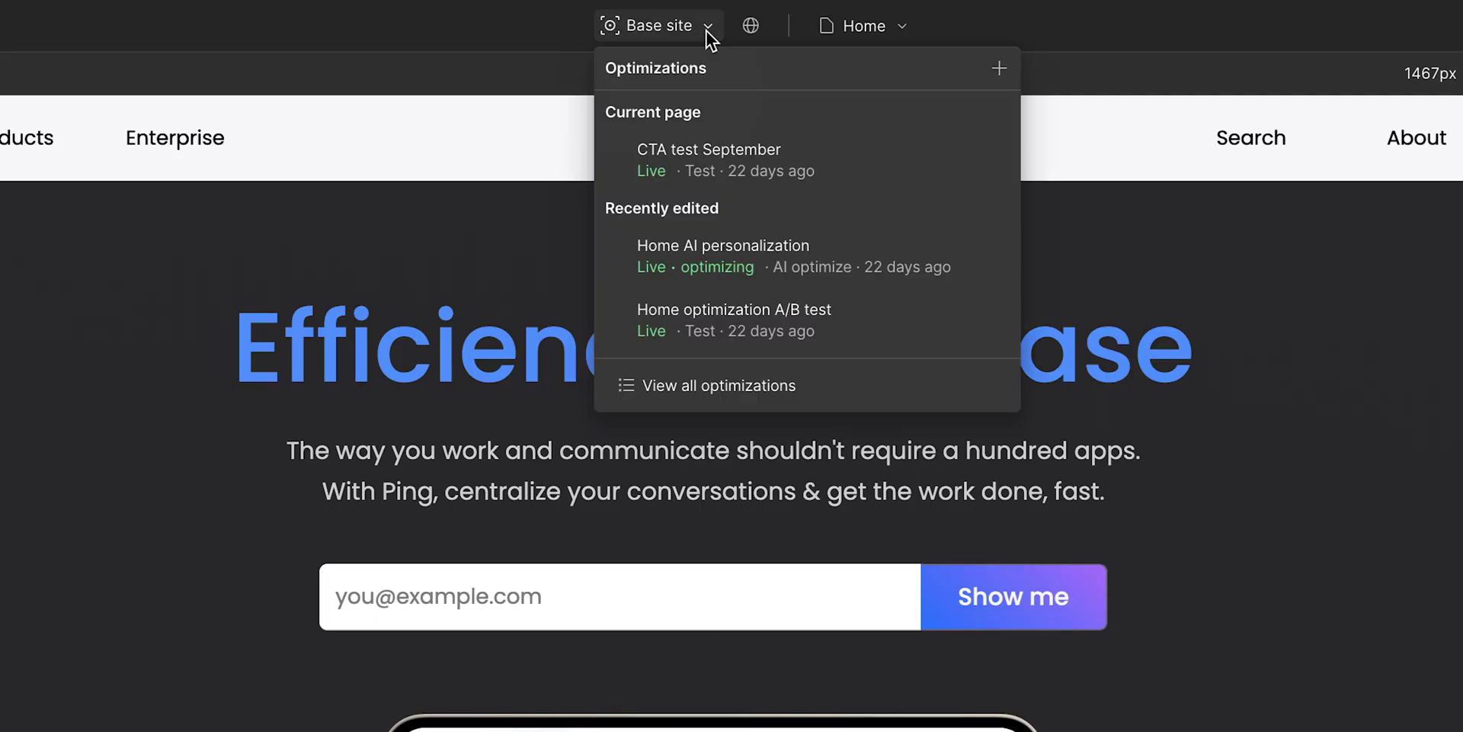
Step: Start a new AI-optimized personalization for the page
{"action": "left_click", "coordinate": [998, 70]}
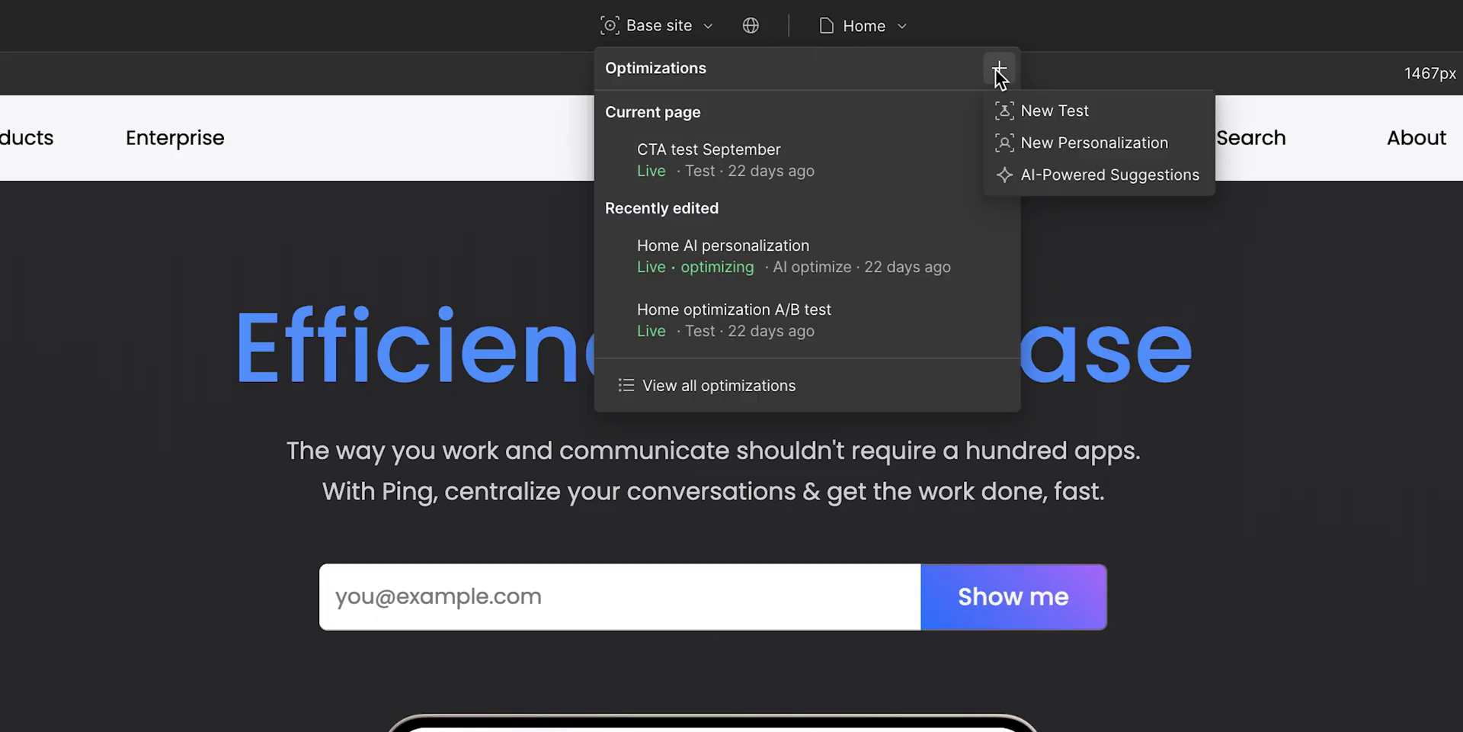
{"action": "left_click", "coordinate": [1063, 142]}
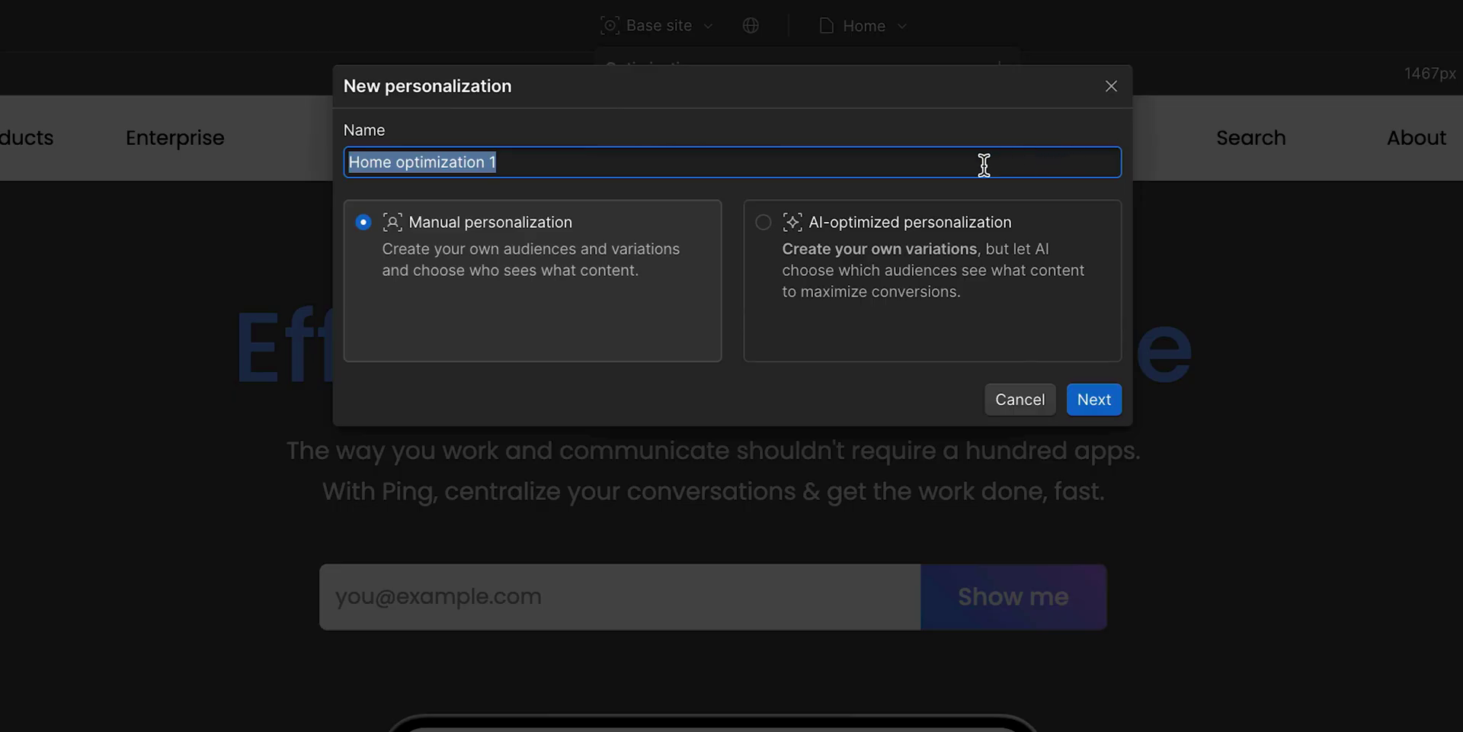
{"action": "left_click", "coordinate": [776, 222]}
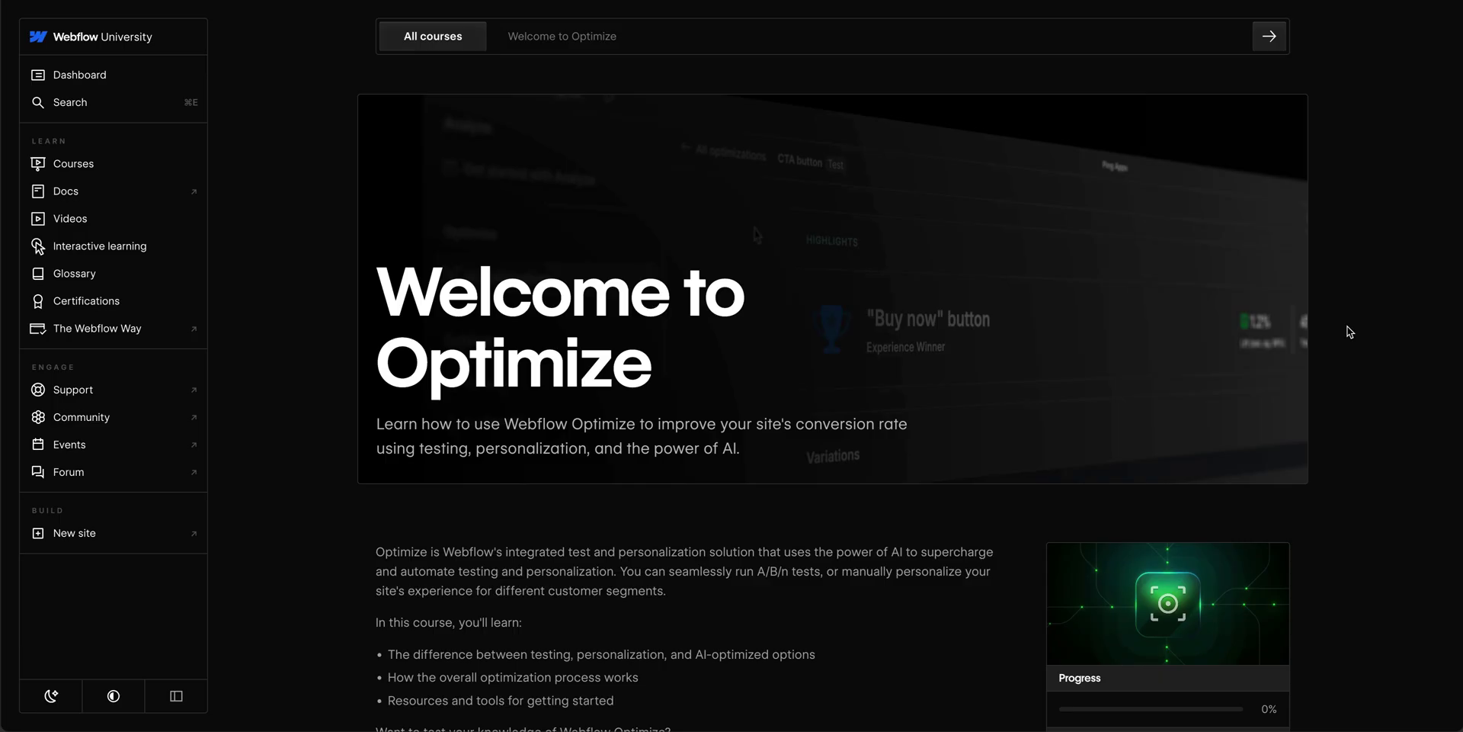
Step: Scroll the Welcome to Optimize course page down to its Table of contents
{"action": "scroll", "coordinate": [1349, 330], "scroll_direction": "down", "scroll_amount": 1}
{"action": "scroll", "coordinate": [1348, 332], "scroll_direction": "down", "scroll_amount": 5}
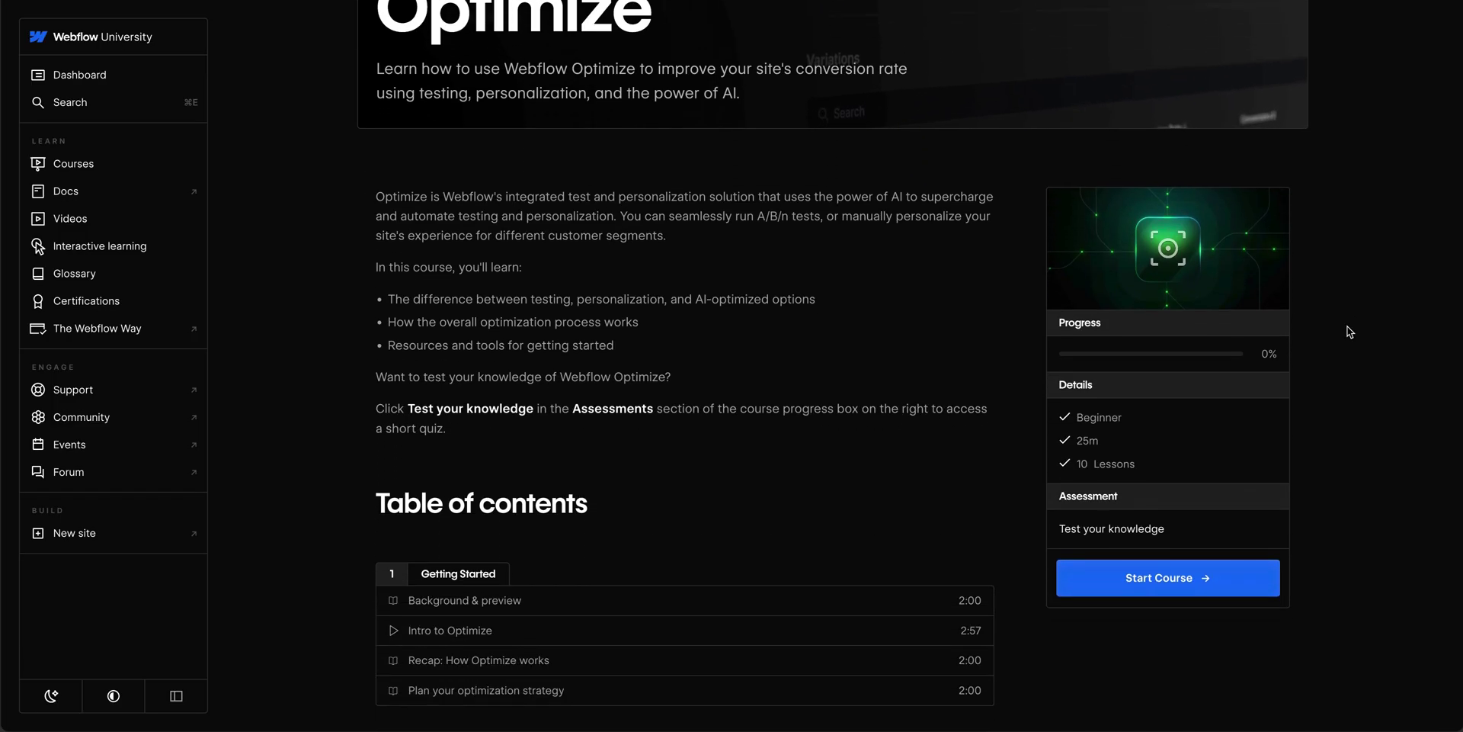
{"action": "scroll", "coordinate": [1349, 332], "scroll_direction": "down", "scroll_amount": 2}
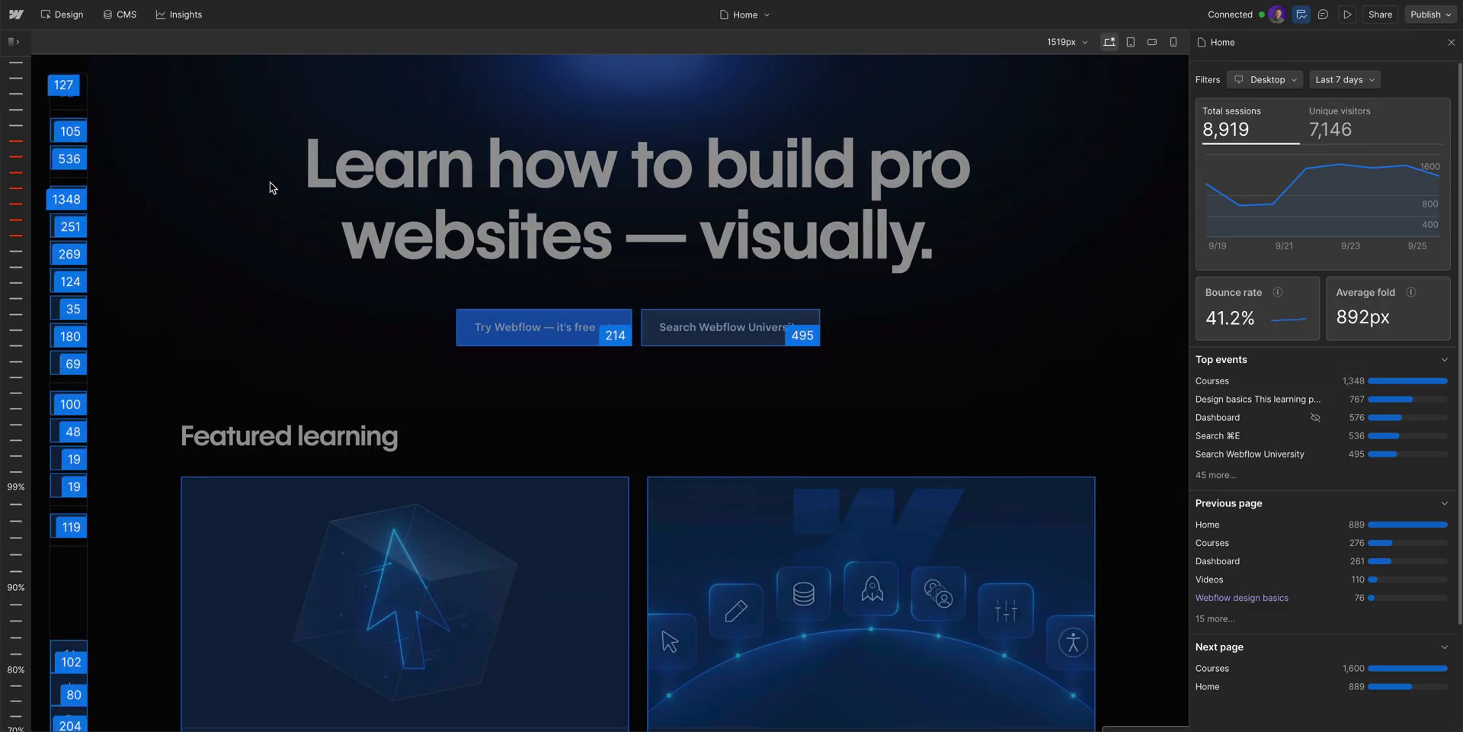
Step: Change the Featured learning heading to 'Featured courses'
{"action": "left_click", "coordinate": [1300, 14]}
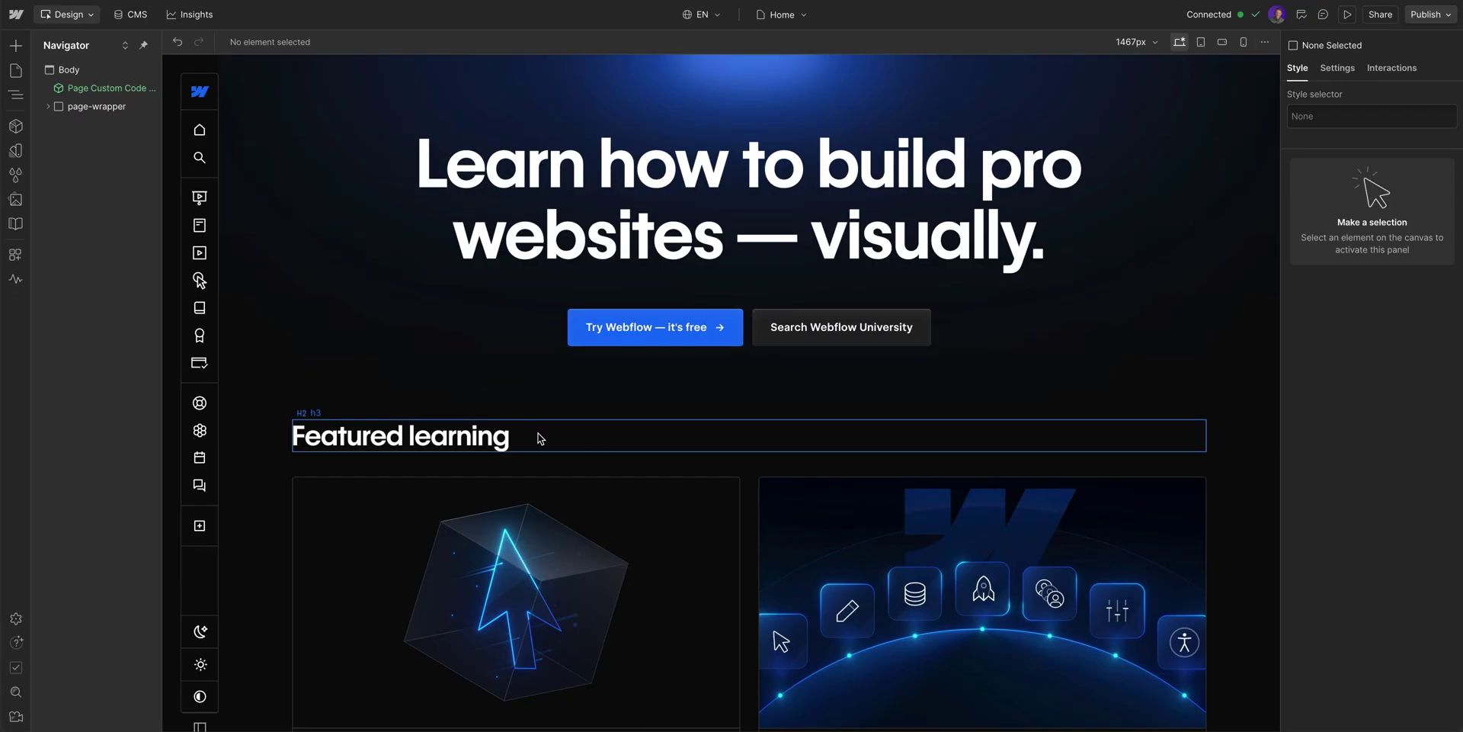
{"action": "left_click", "coordinate": [469, 440]}
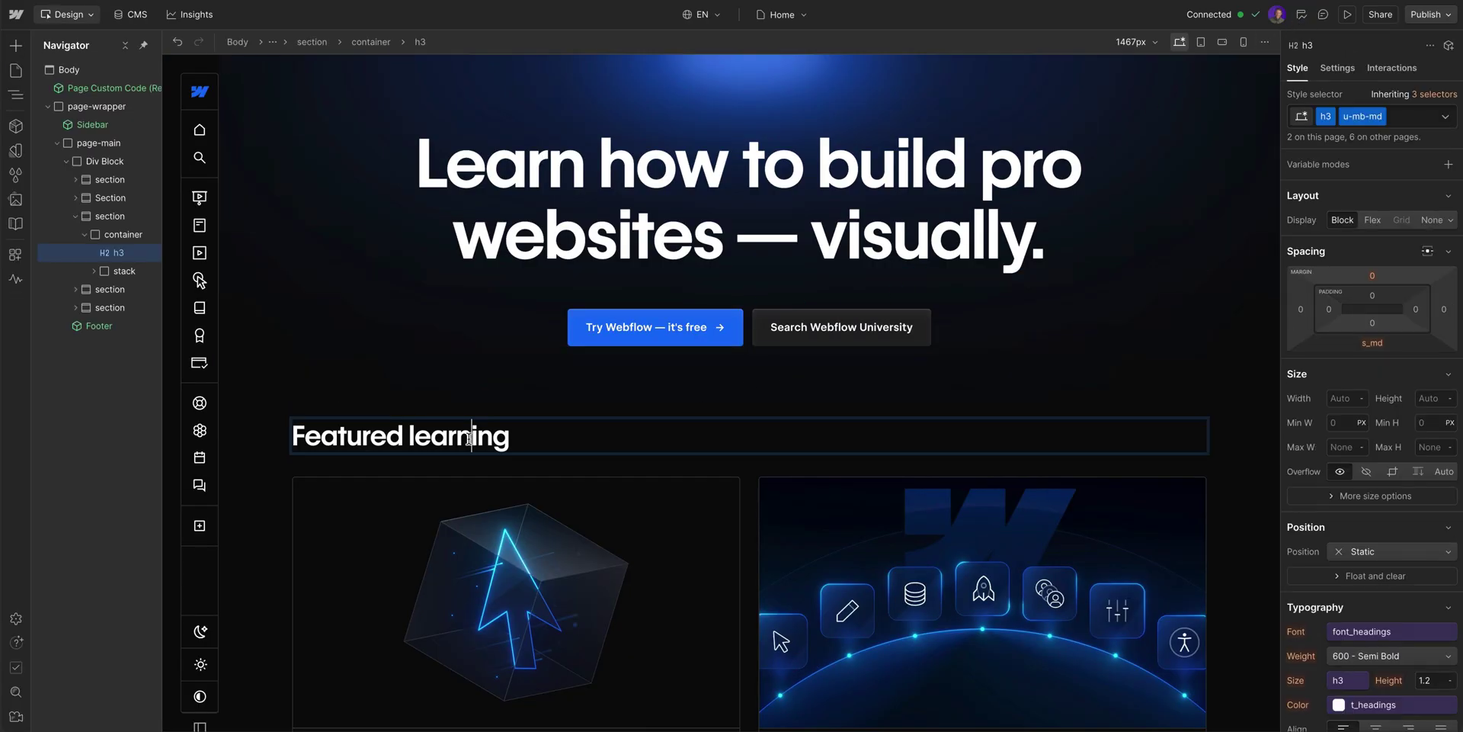
{"action": "double_click", "coordinate": [469, 440]}
{"action": "type", "text": "cour"}
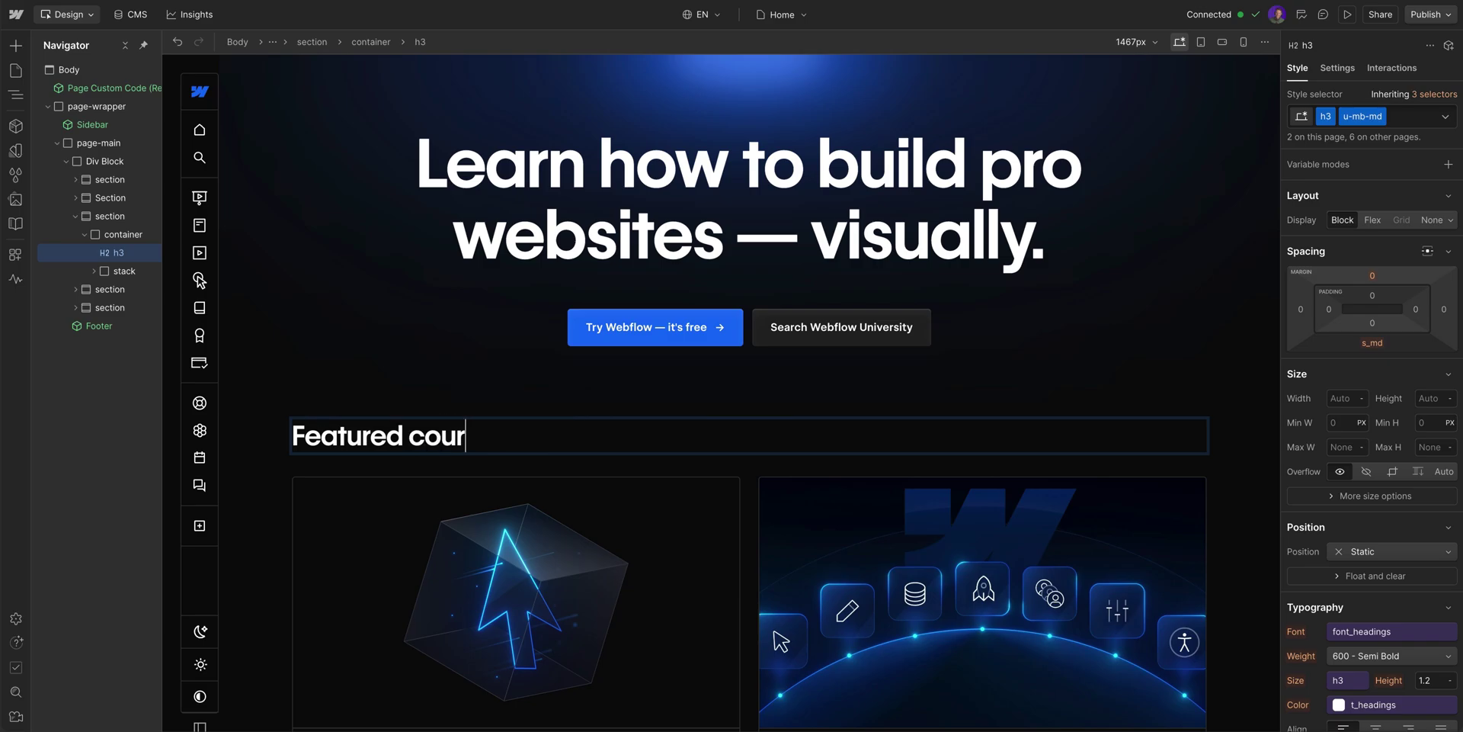
{"action": "type", "text": "ses"}
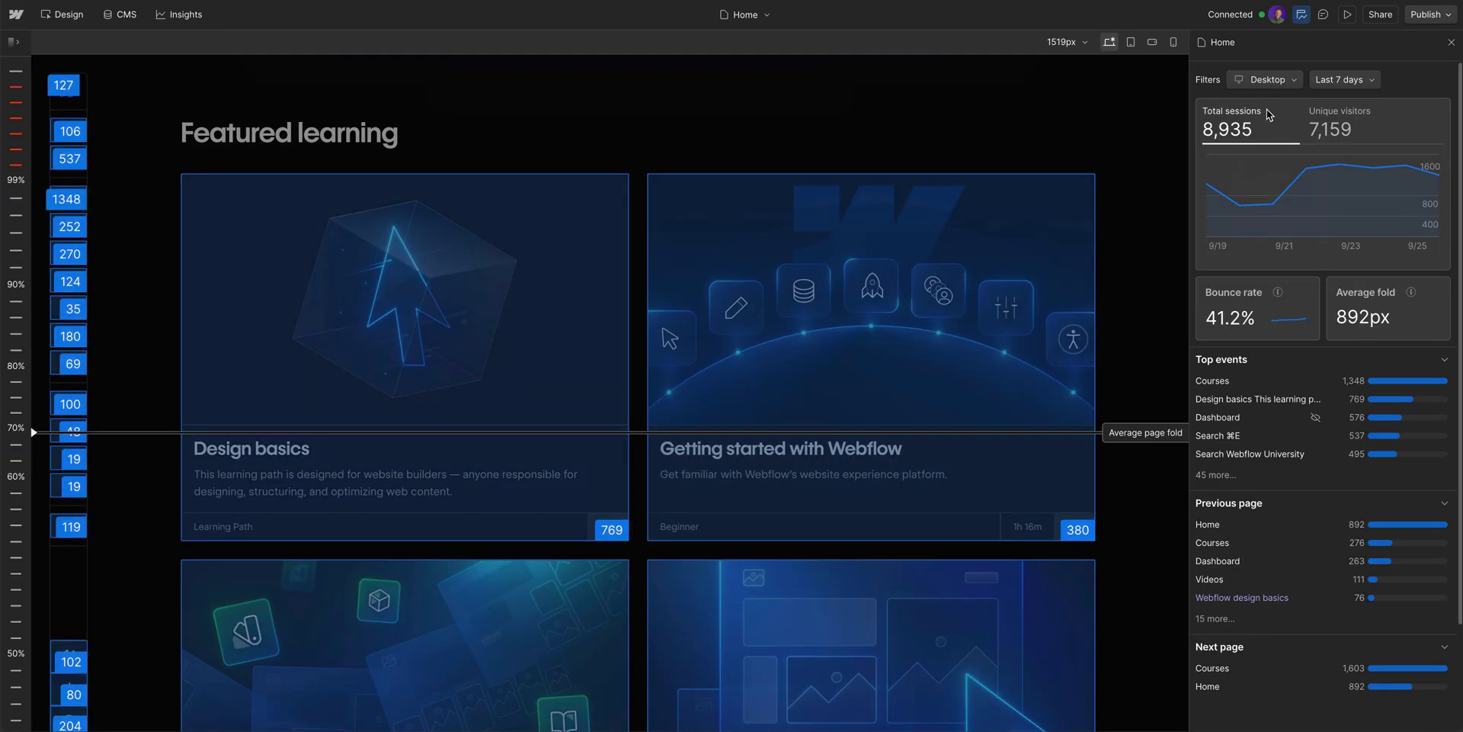
Step: Move the Getting started with Webflow card title above its thumbnail image
{"action": "left_click", "coordinate": [1302, 14]}
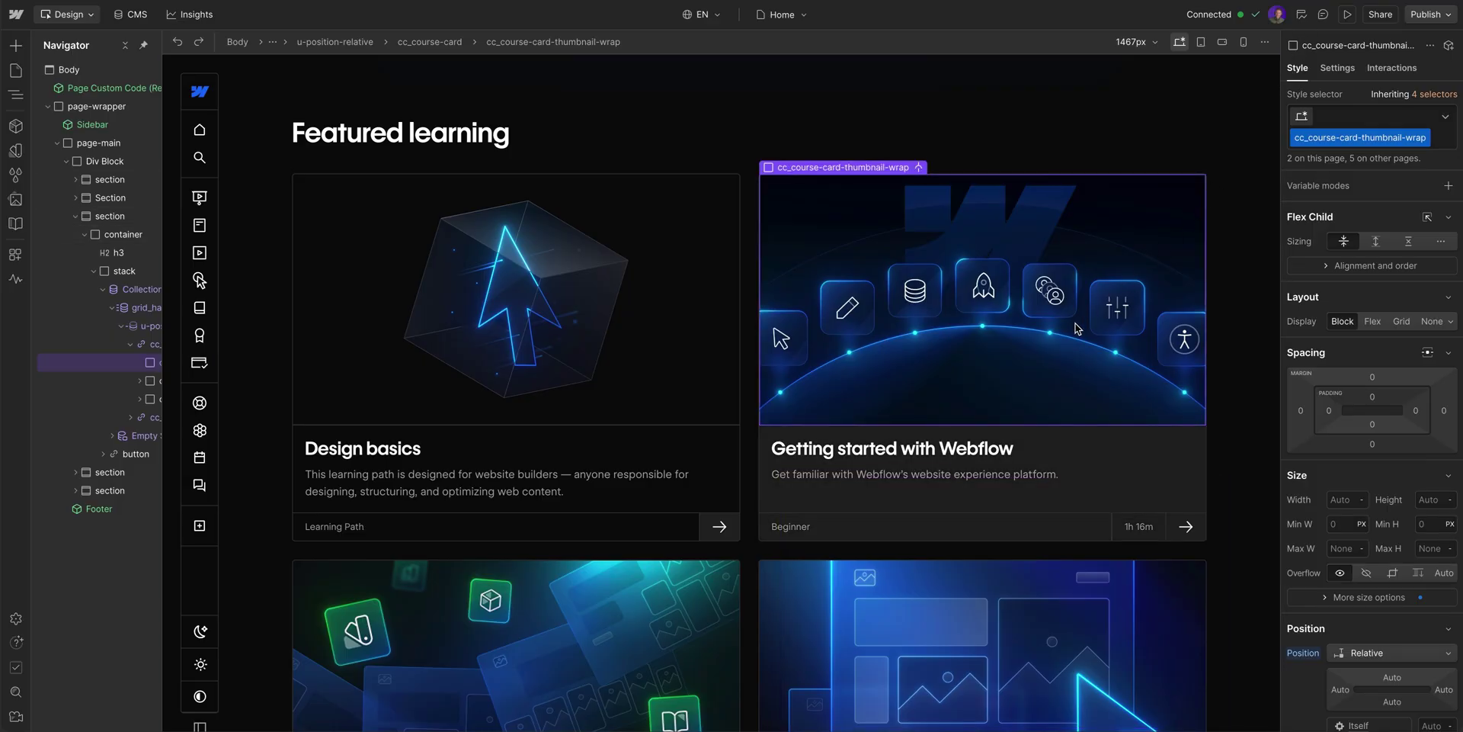
{"action": "left_click", "coordinate": [945, 448]}
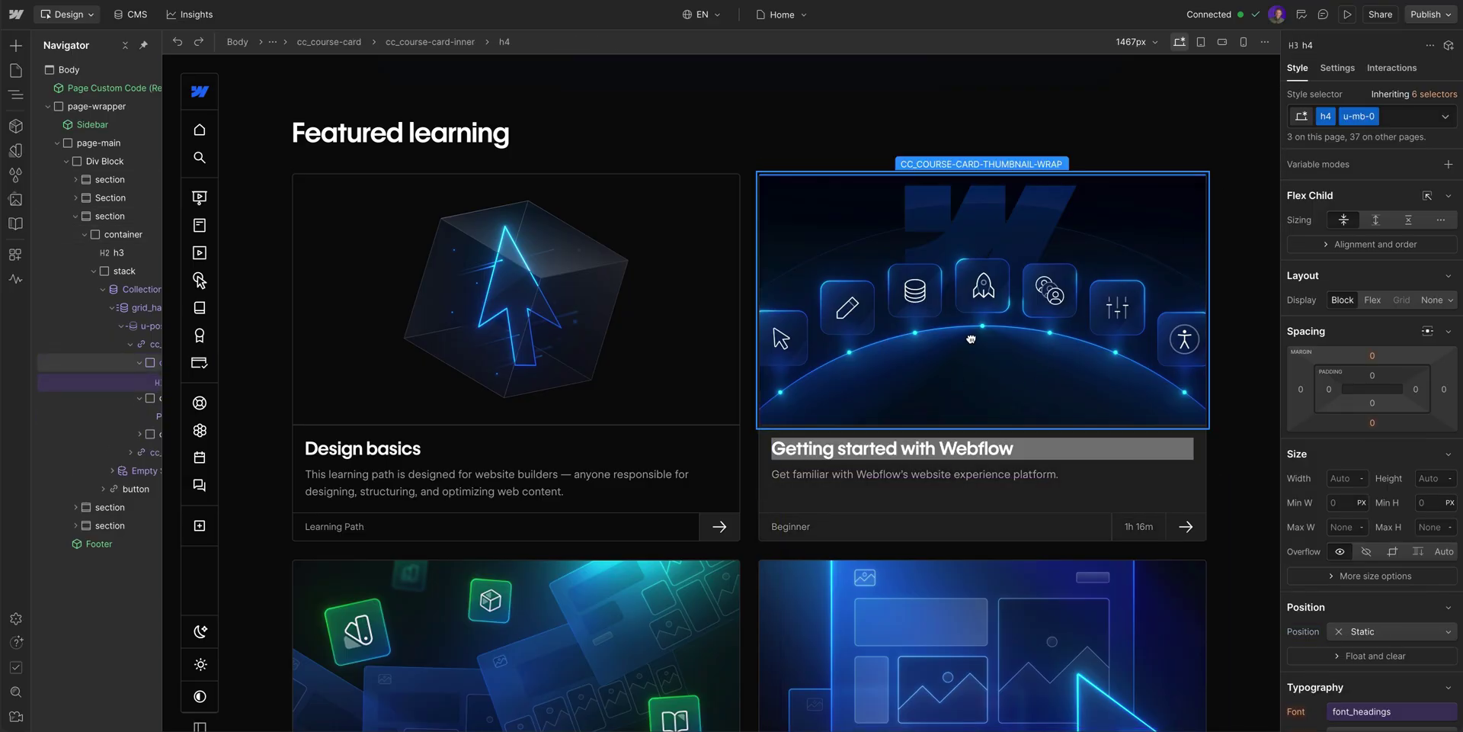
{"action": "left_click_drag", "start_coordinate": [976, 178], "coordinate": [977, 181]}
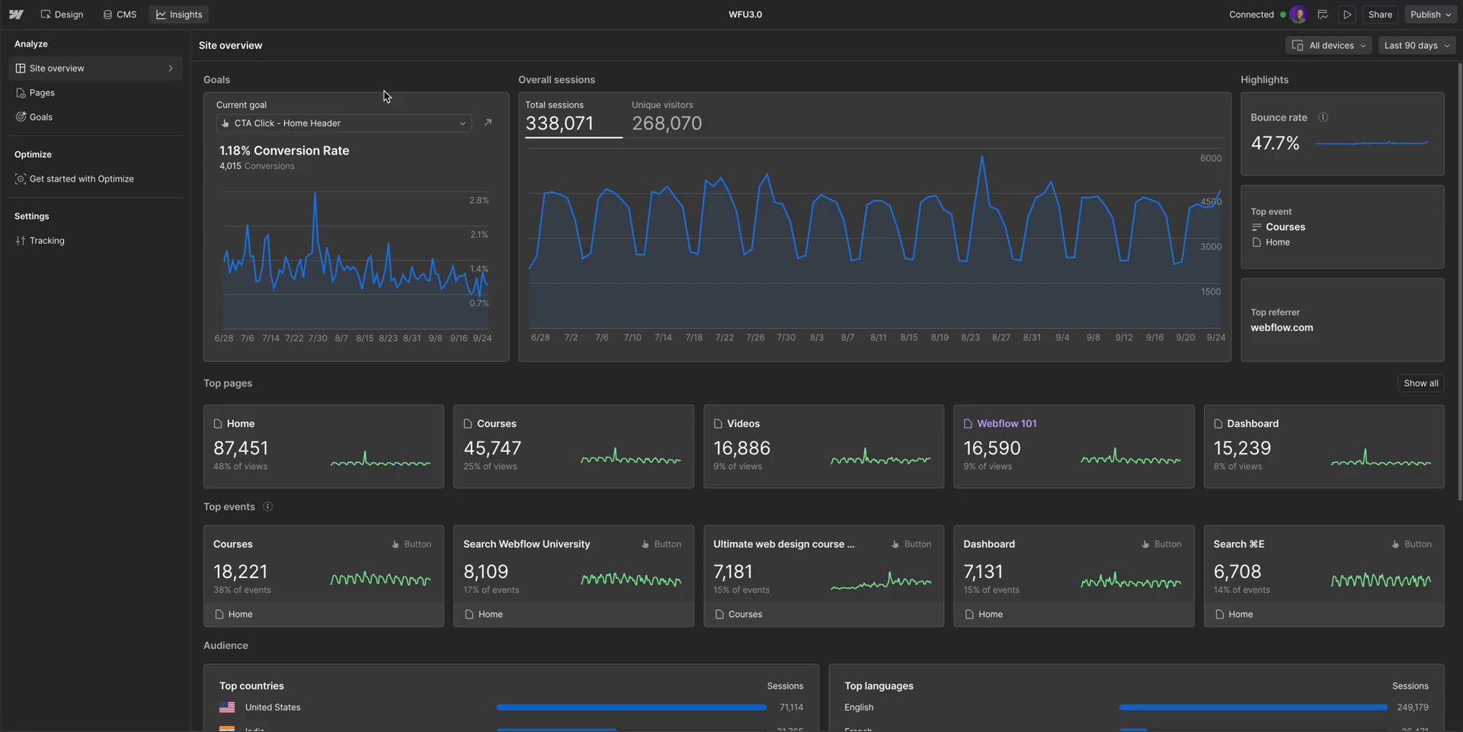
Step: Show the Search WFU - Secondary CTA Click goal's conversions, then view all goals
{"action": "left_click", "coordinate": [400, 123]}
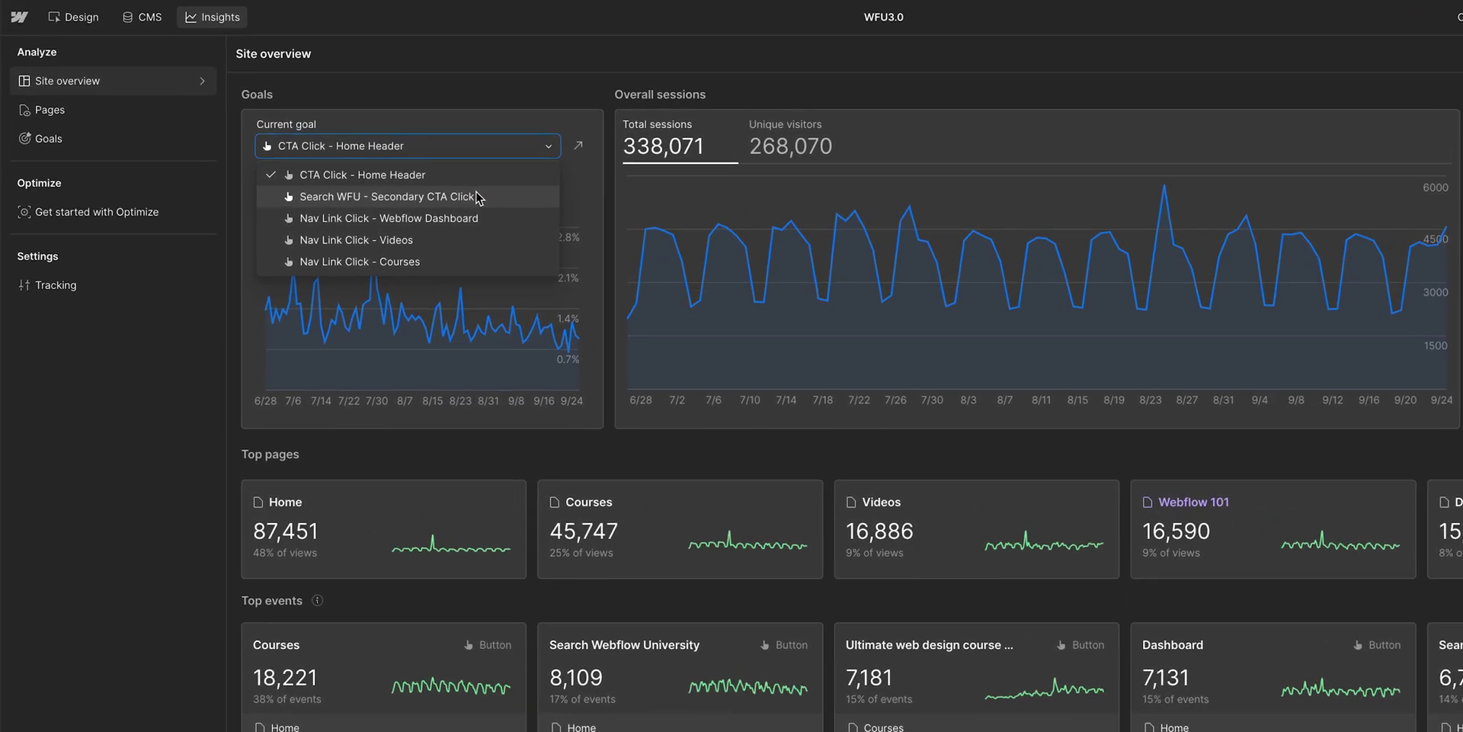
{"action": "left_click", "coordinate": [425, 174]}
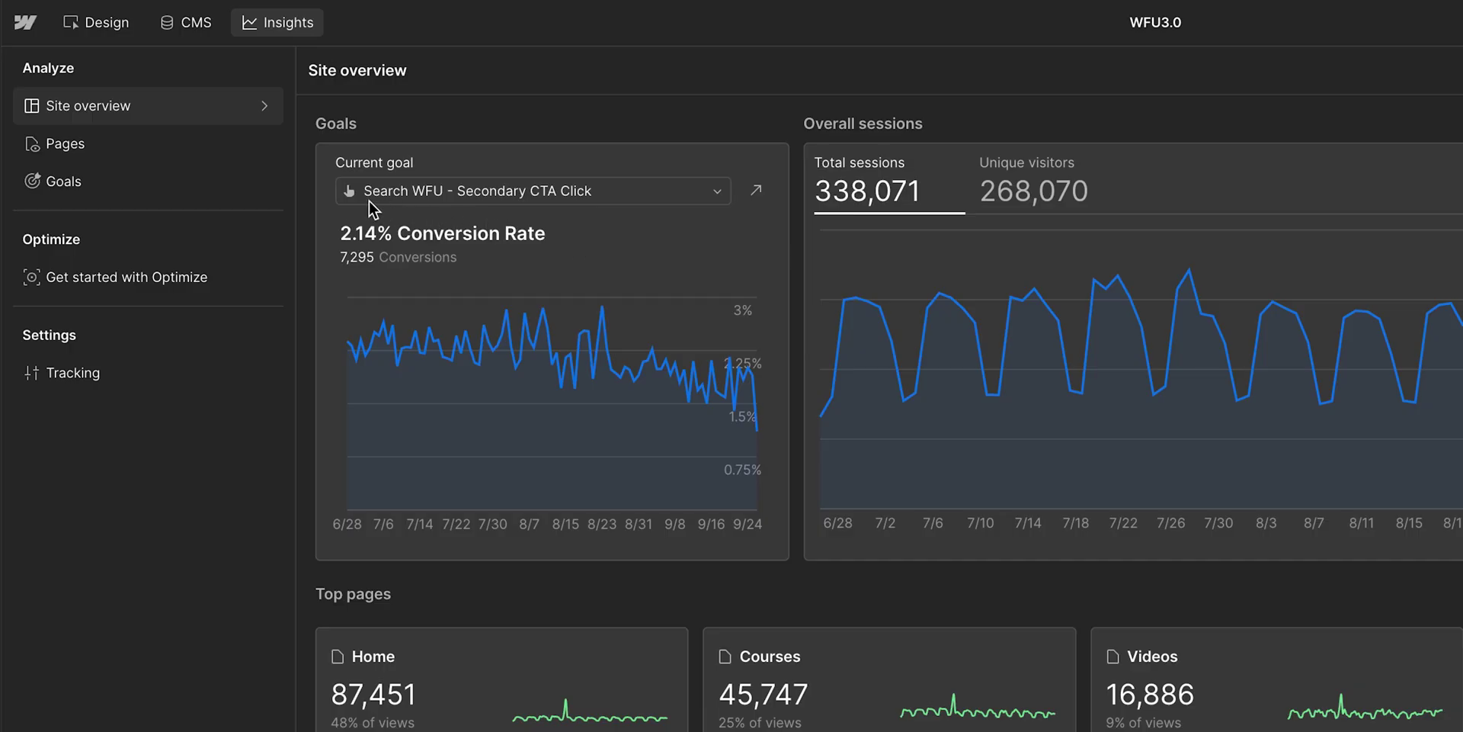
{"action": "left_click", "coordinate": [248, 185]}
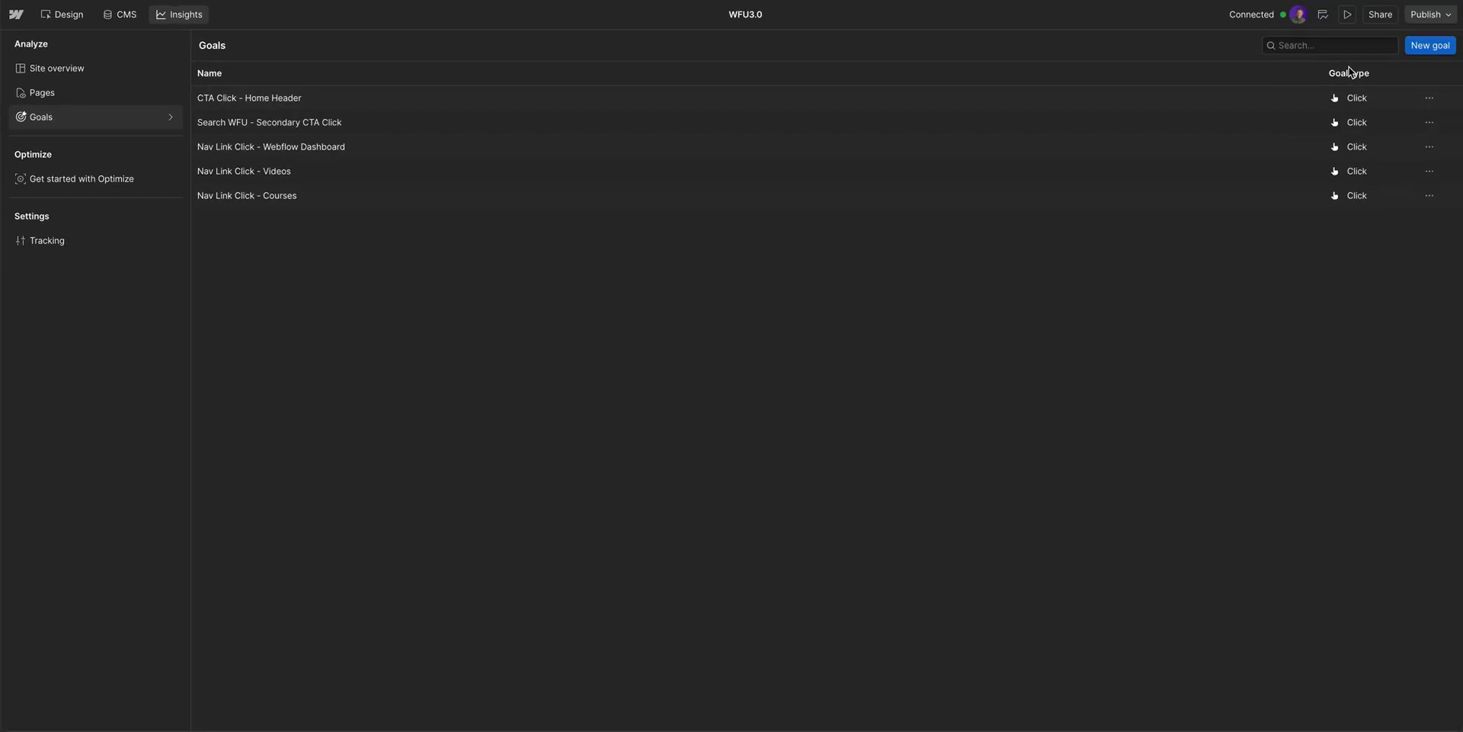
Step: Create click goal 'How many people click on the docs link?' tracking the sidebar docs link
{"action": "left_click", "coordinate": [1413, 47]}
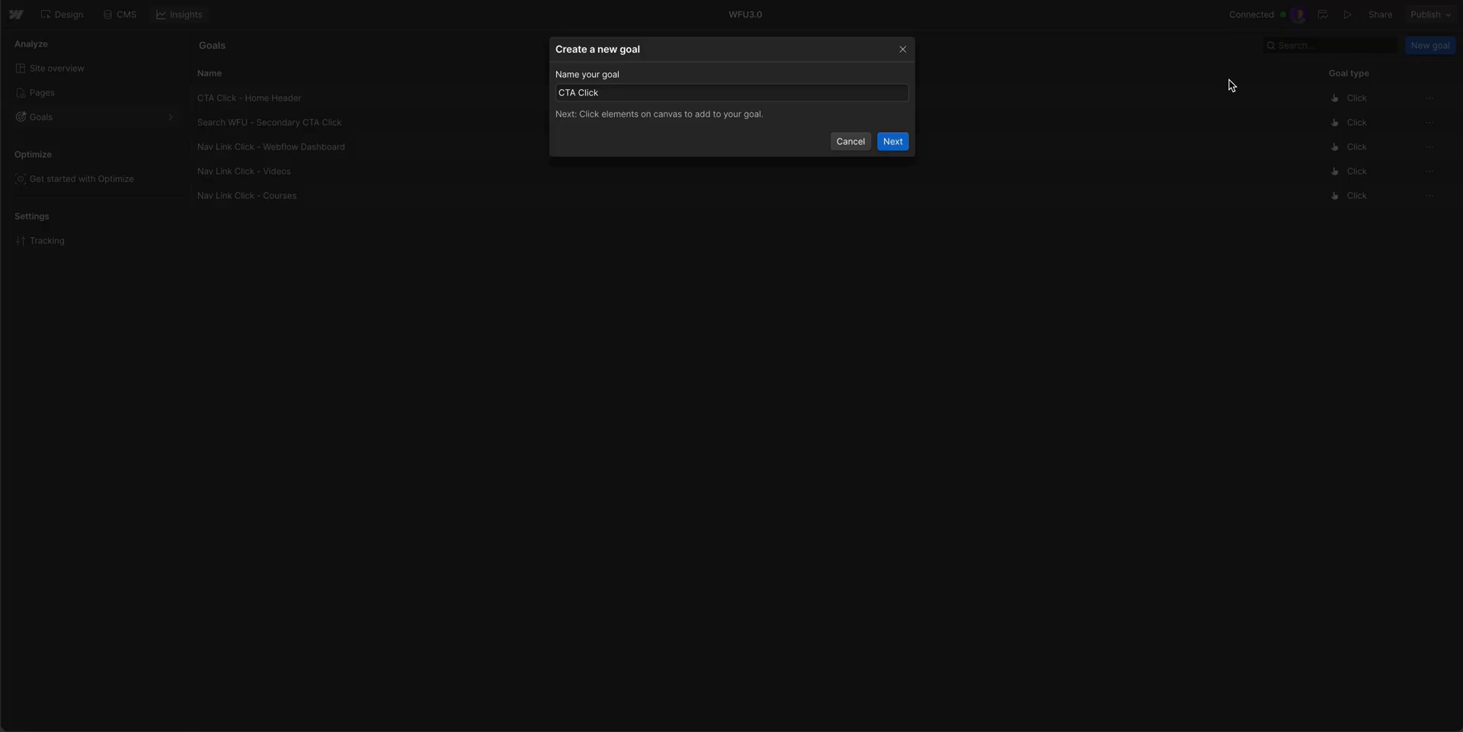
{"action": "left_click", "coordinate": [707, 92]}
{"action": "type", "text": "How many p"}
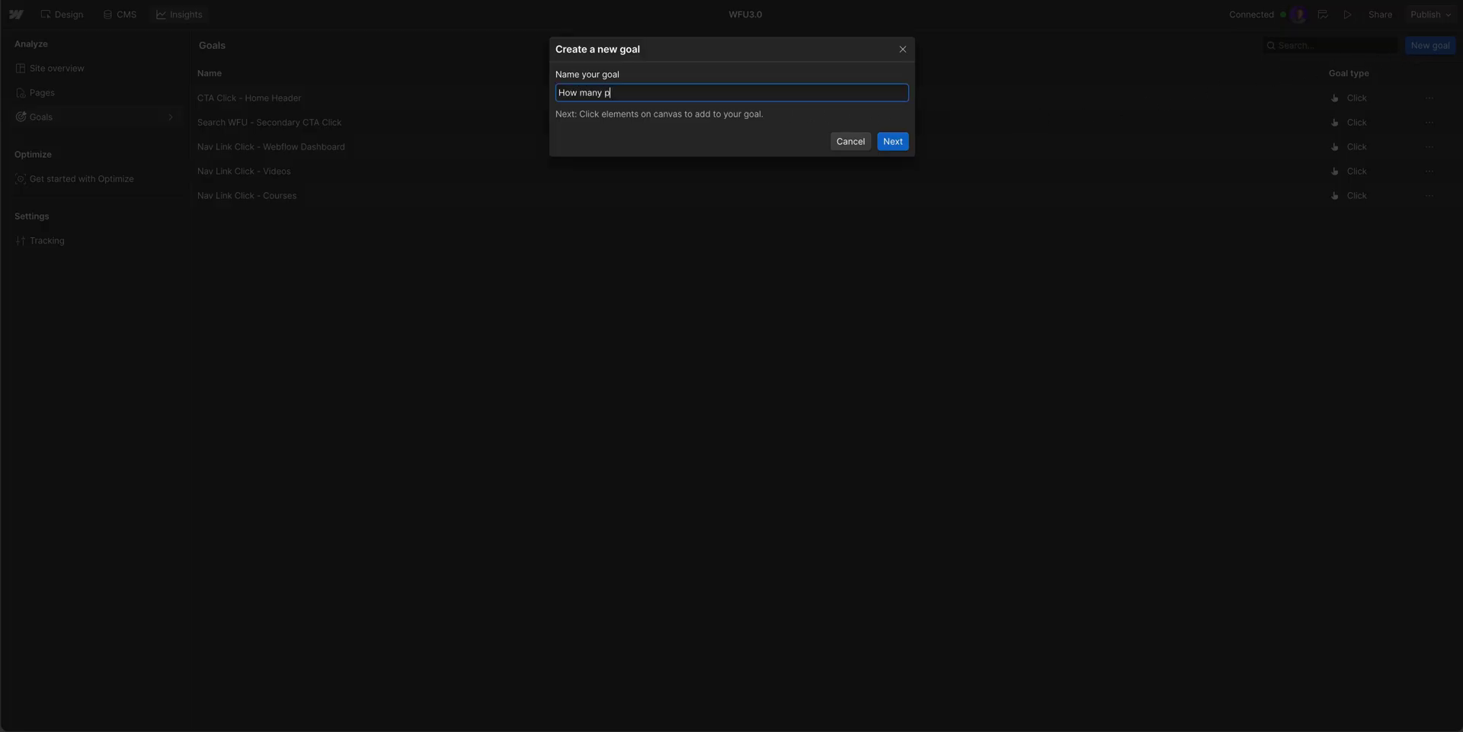
{"action": "type", "text": "eople click on the"}
{"action": "type", "text": " docs link?"}
{"action": "left_click", "coordinate": [897, 143]}
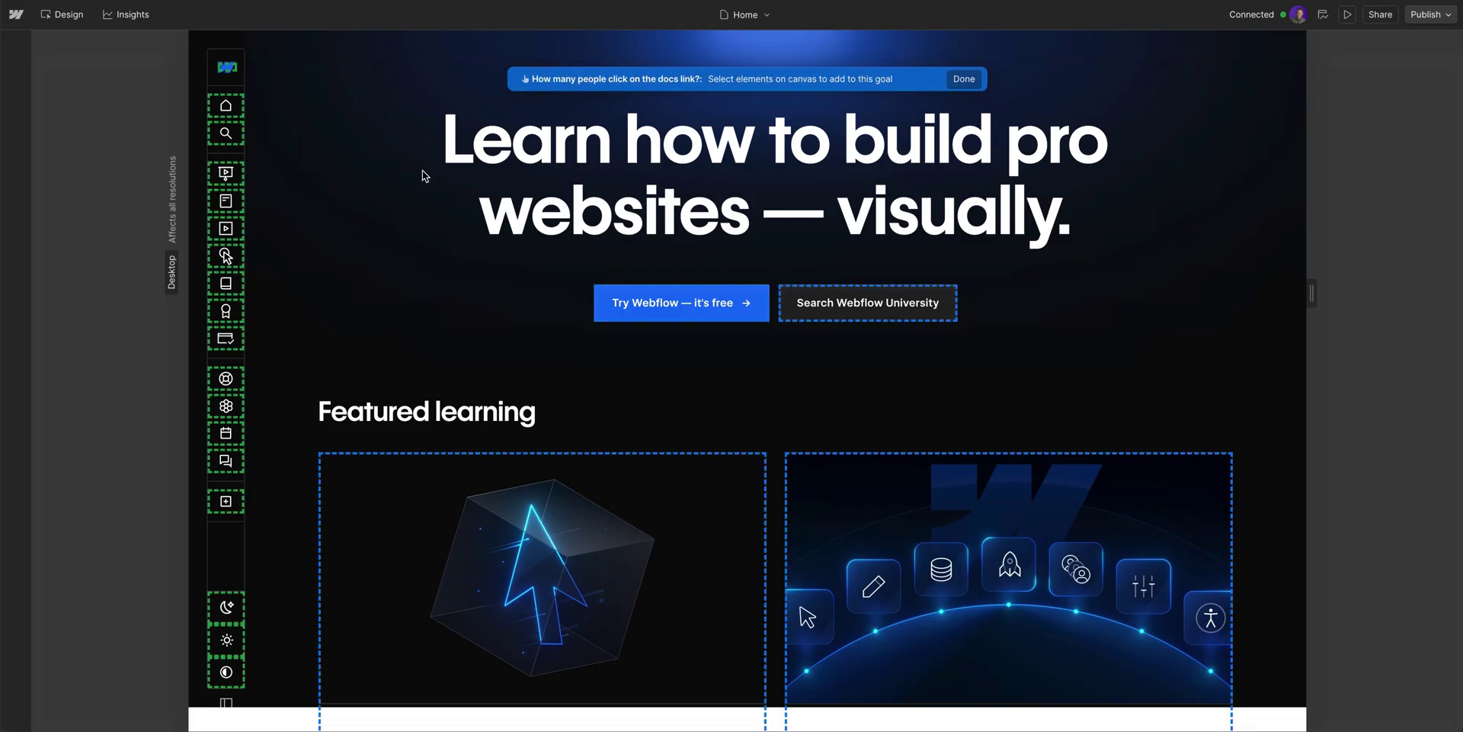
{"action": "left_click", "coordinate": [235, 203]}
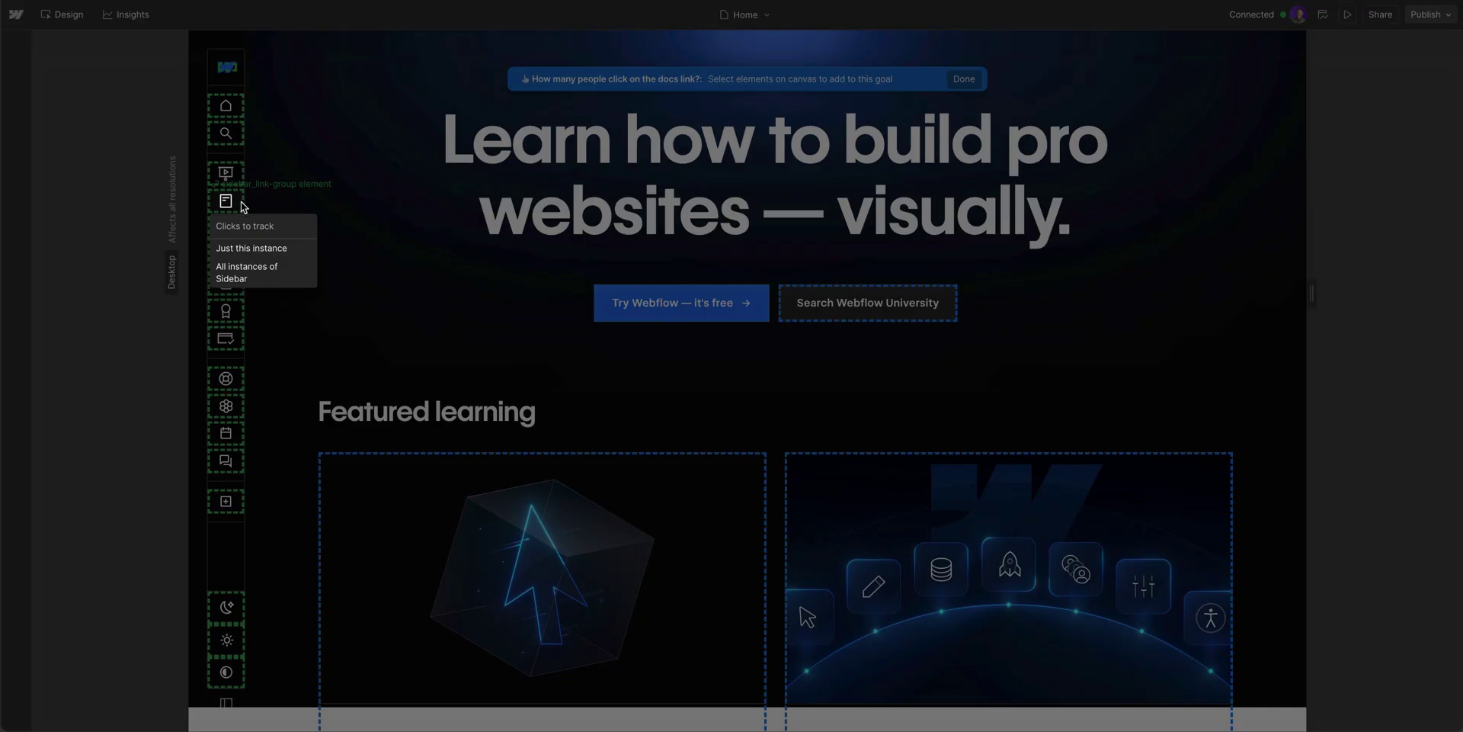
{"action": "left_click", "coordinate": [290, 249]}
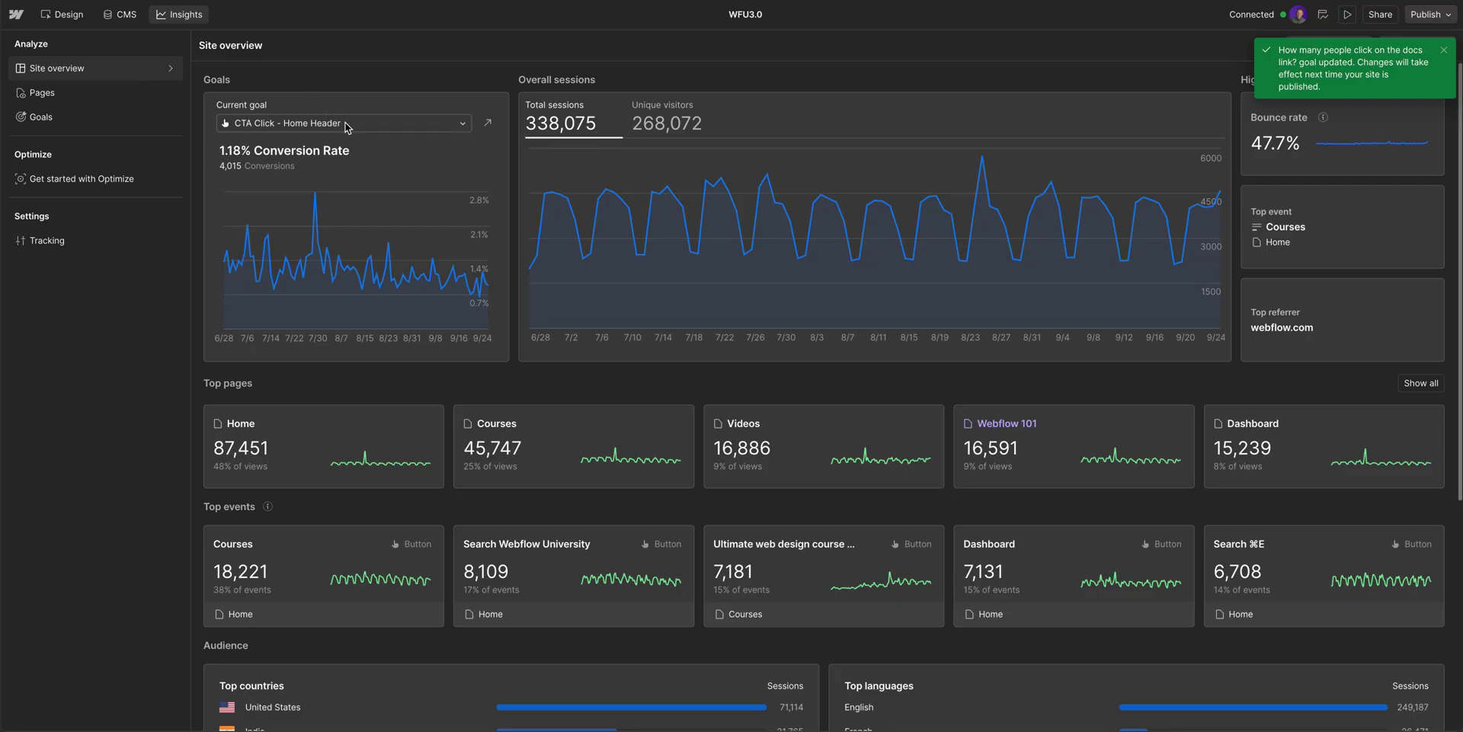
Step: View the Goals list and the new docs-link goal's Rename/Edit/Delete menu, then close it
{"action": "left_click", "coordinate": [349, 125]}
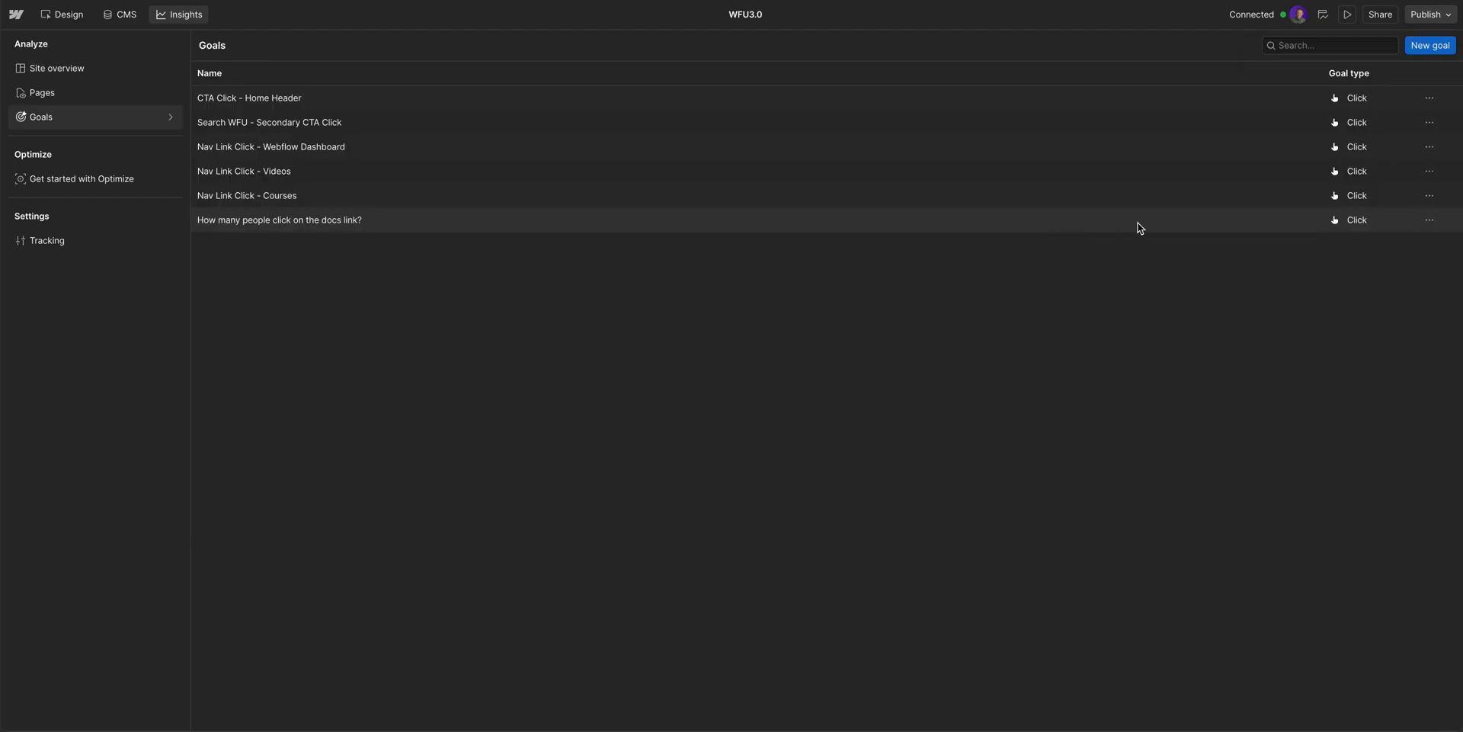
{"action": "left_click", "coordinate": [1426, 221]}
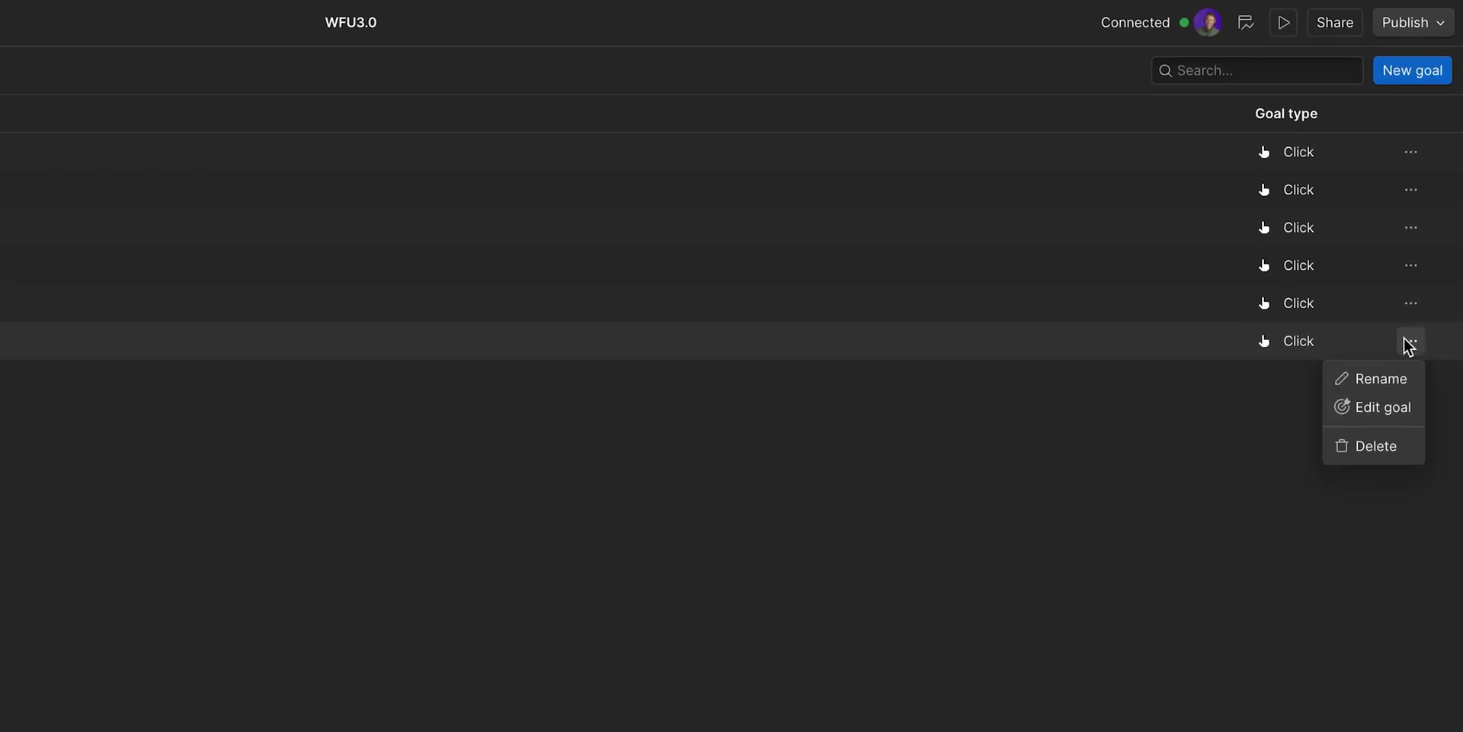
{"action": "left_click", "coordinate": [88, 118]}
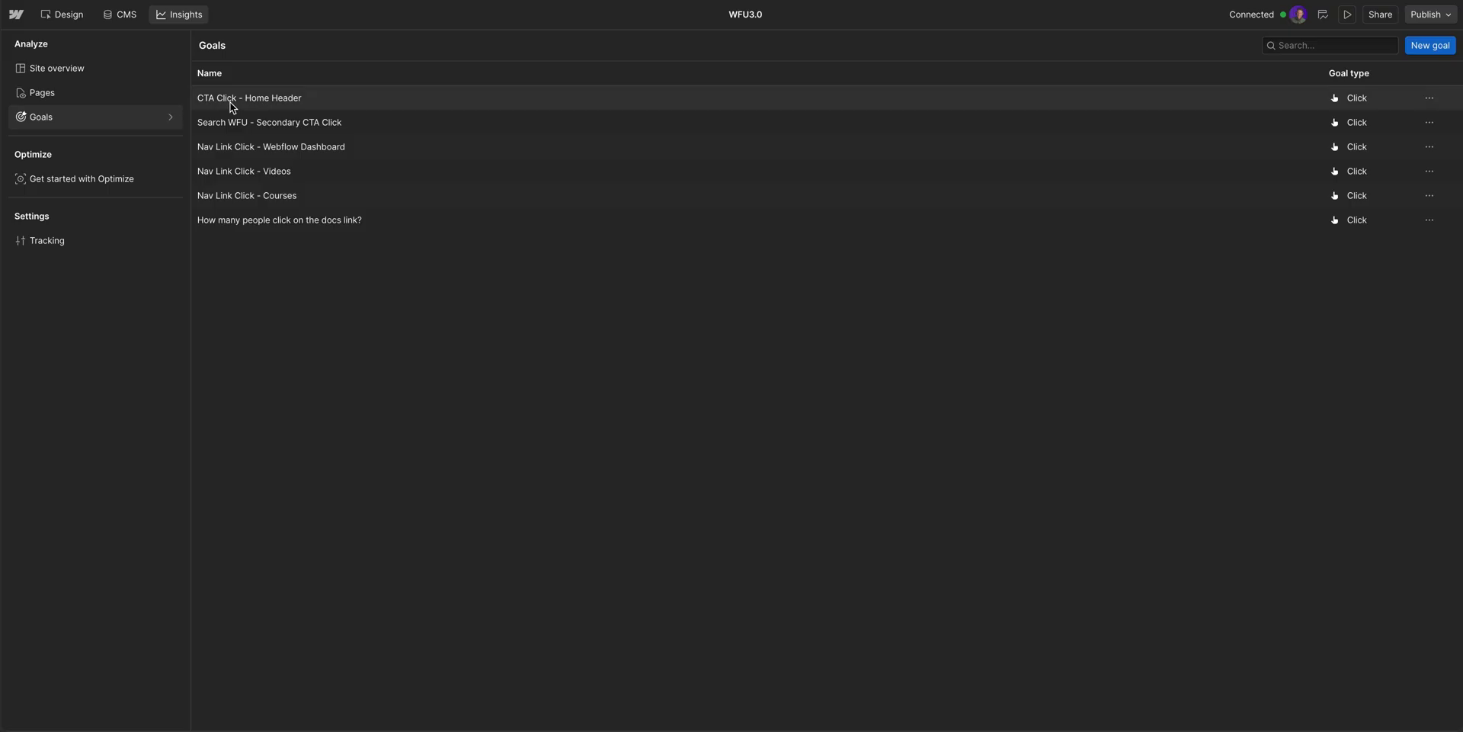
Step: Show the CTA Click - Home Header goal's conversions from Generative AI traffic sources
{"action": "left_click", "coordinate": [231, 99]}
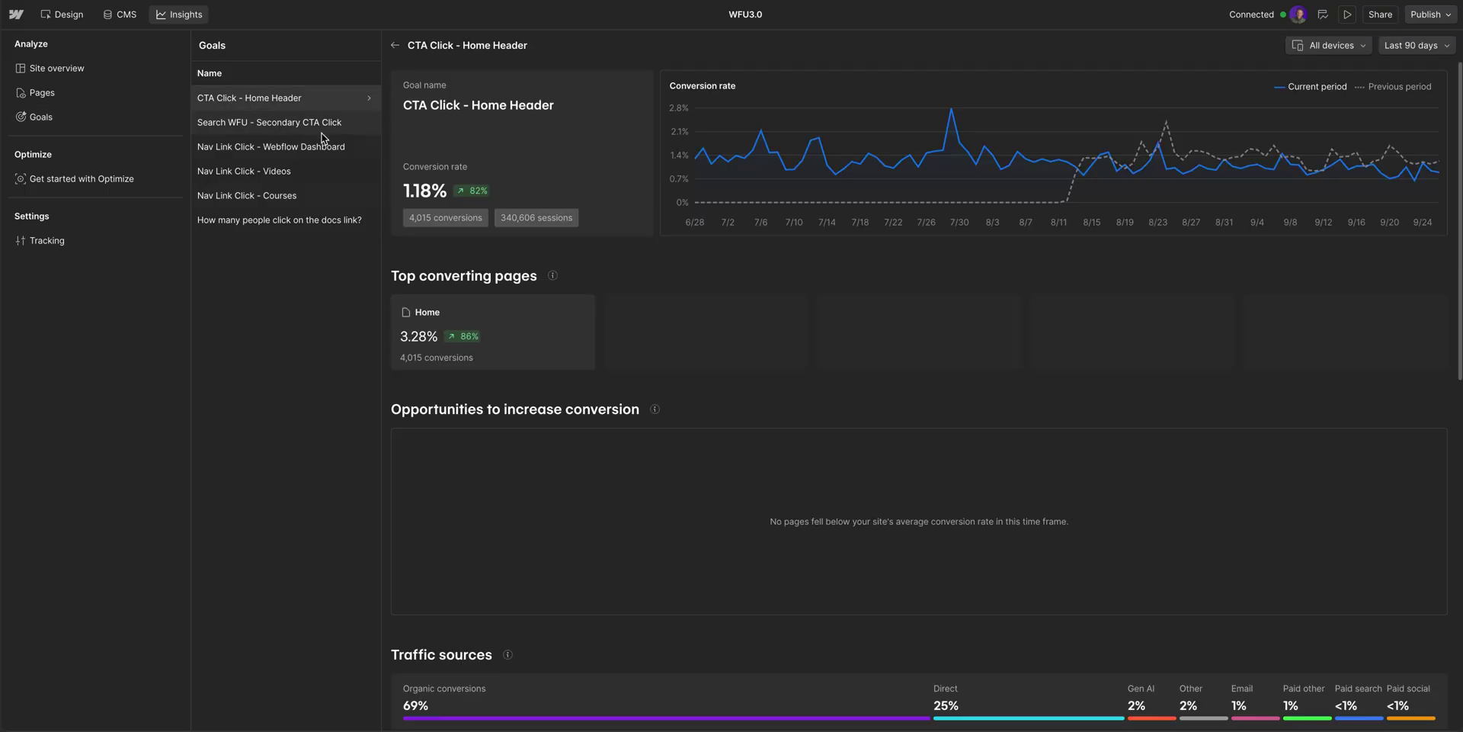
{"action": "scroll", "coordinate": [466, 162], "scroll_direction": "down", "scroll_amount": 10}
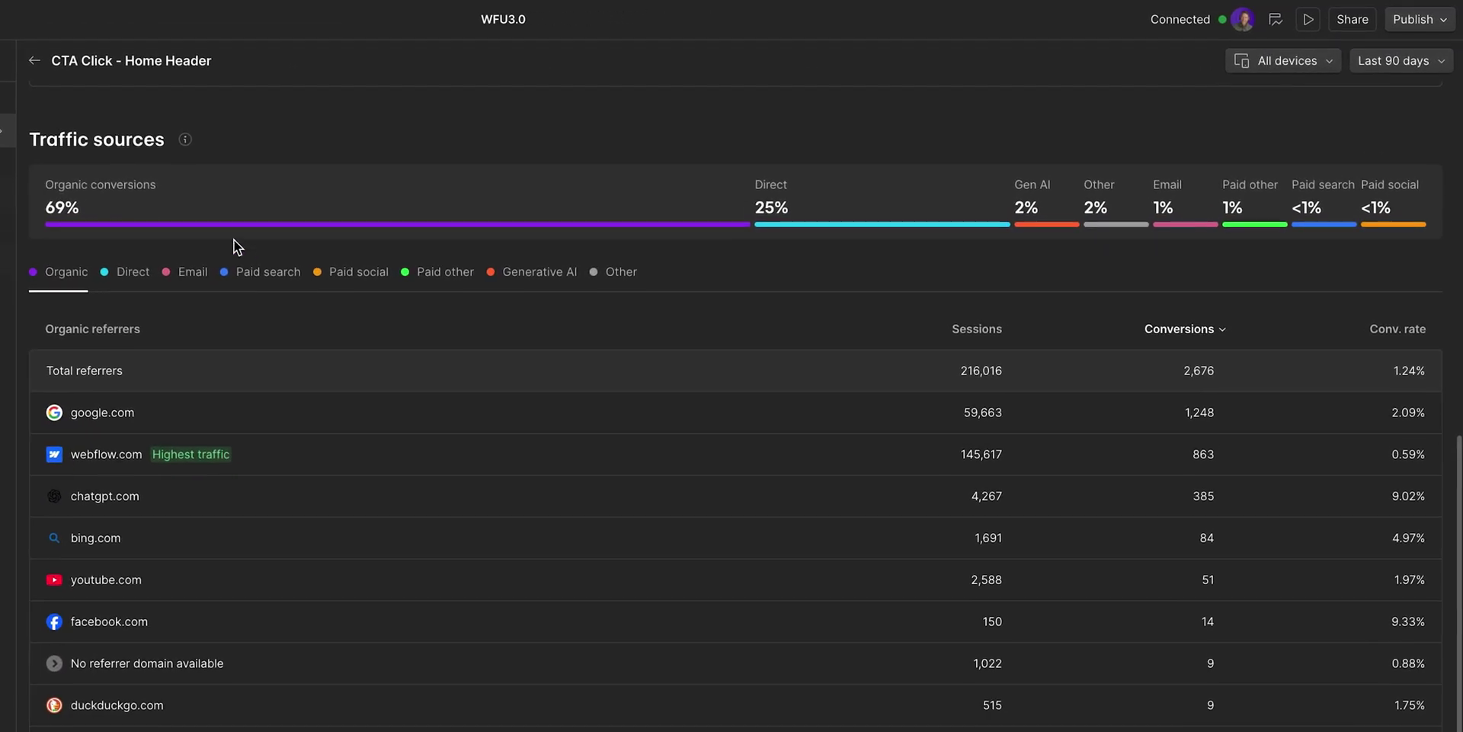
{"action": "left_click", "coordinate": [698, 223]}
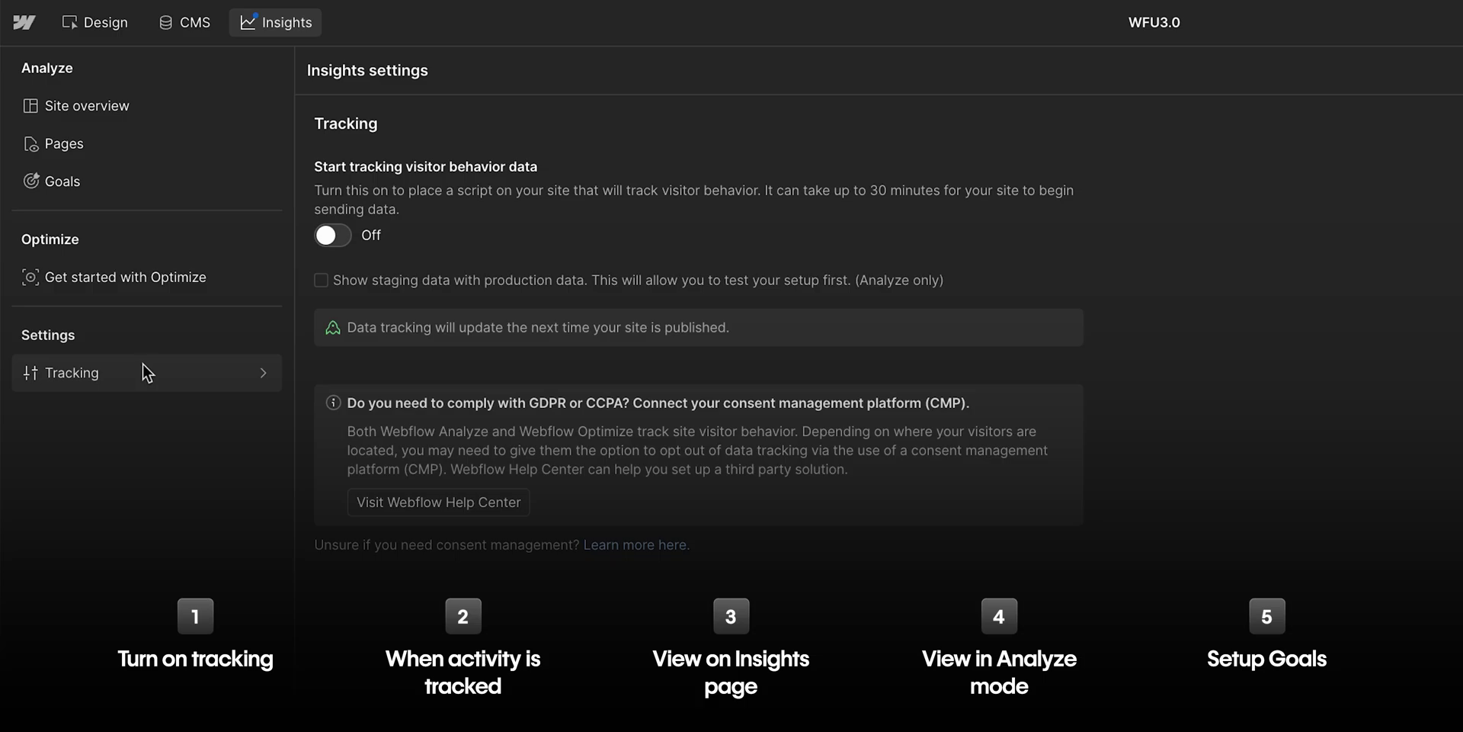
Step: Switch visitor behavior tracking On with Don't track by default as the tracking default
{"action": "left_click", "coordinate": [340, 242]}
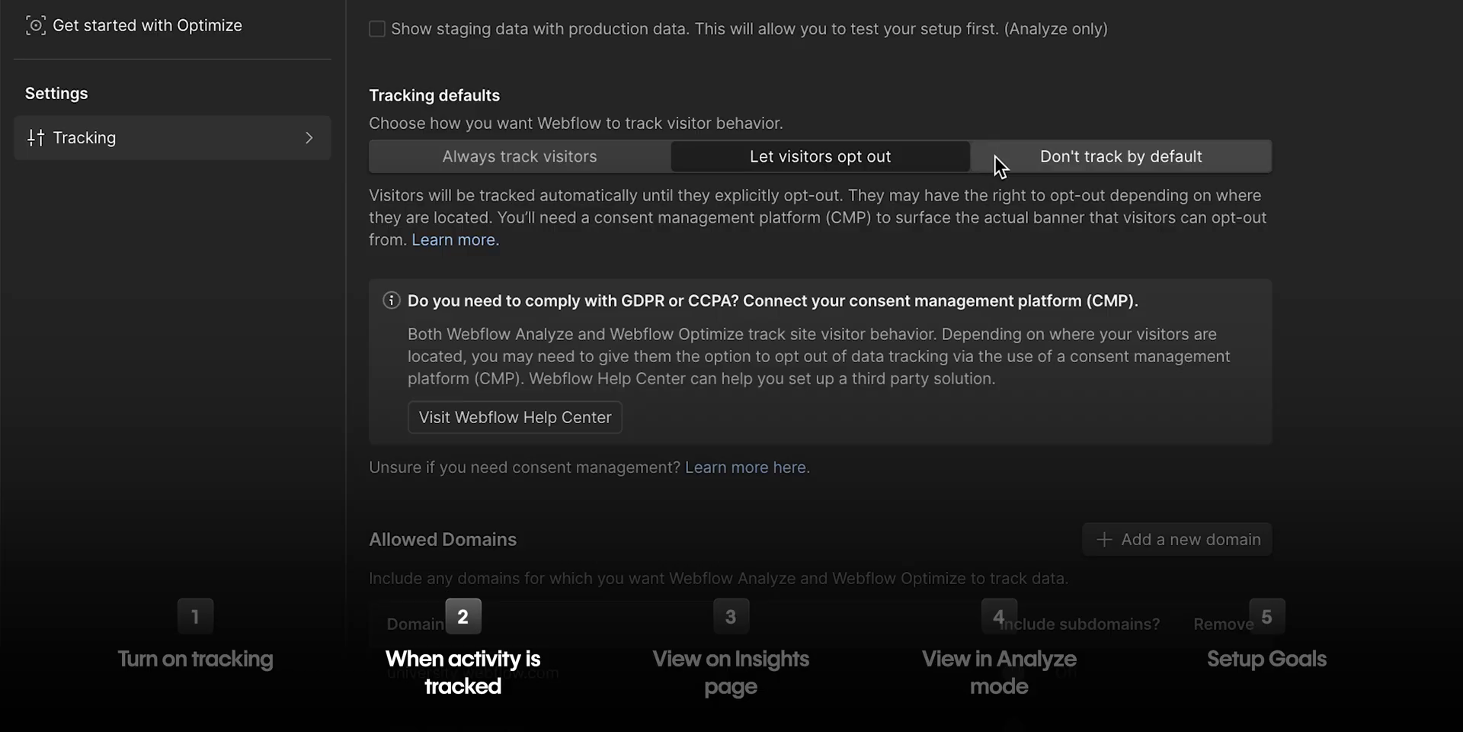
{"action": "left_click", "coordinate": [997, 162]}
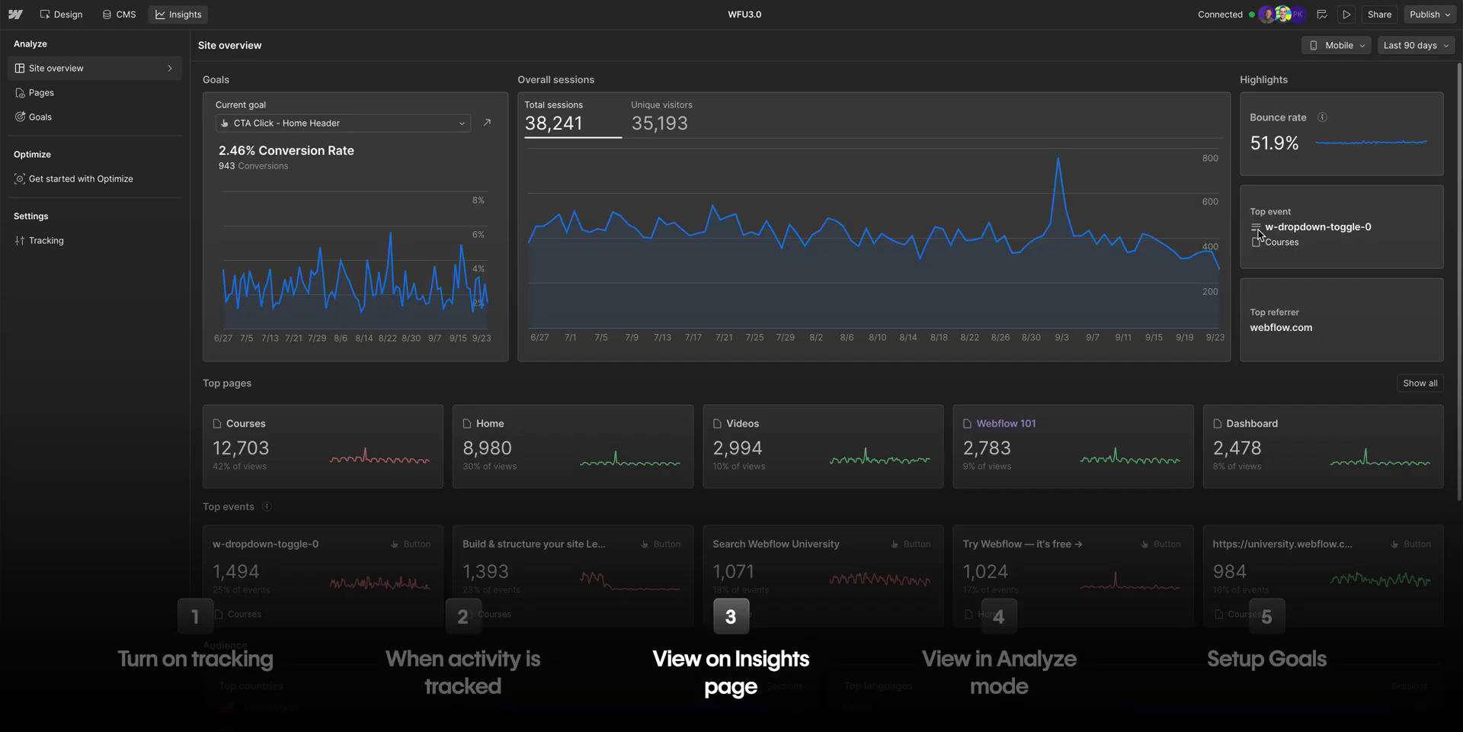